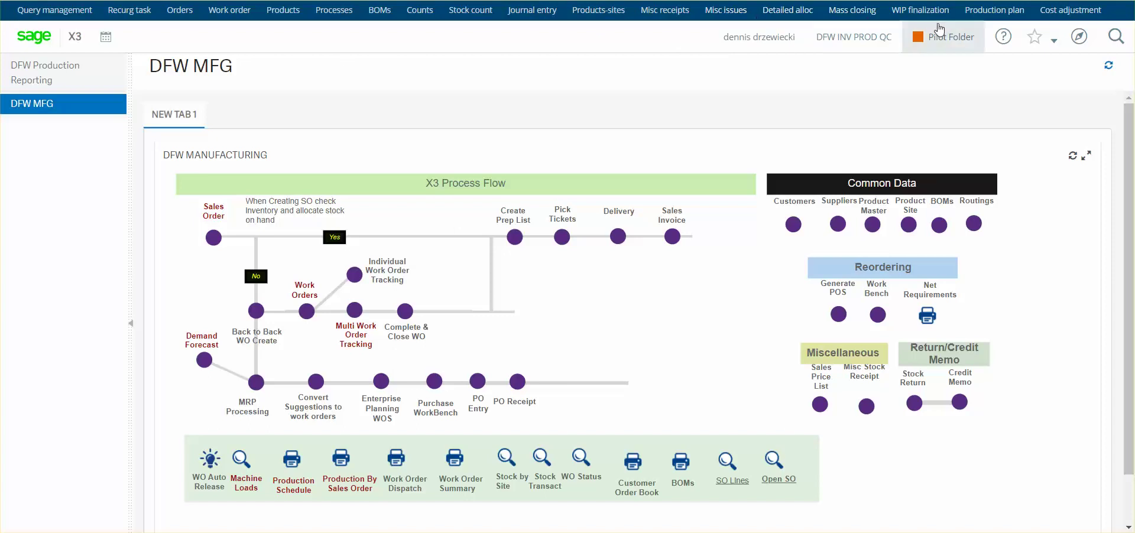
Step: Open TESTCHILD's product-site record at site PLT from the Products list's Last read entries
{"action": "left_click", "coordinate": [284, 11]}
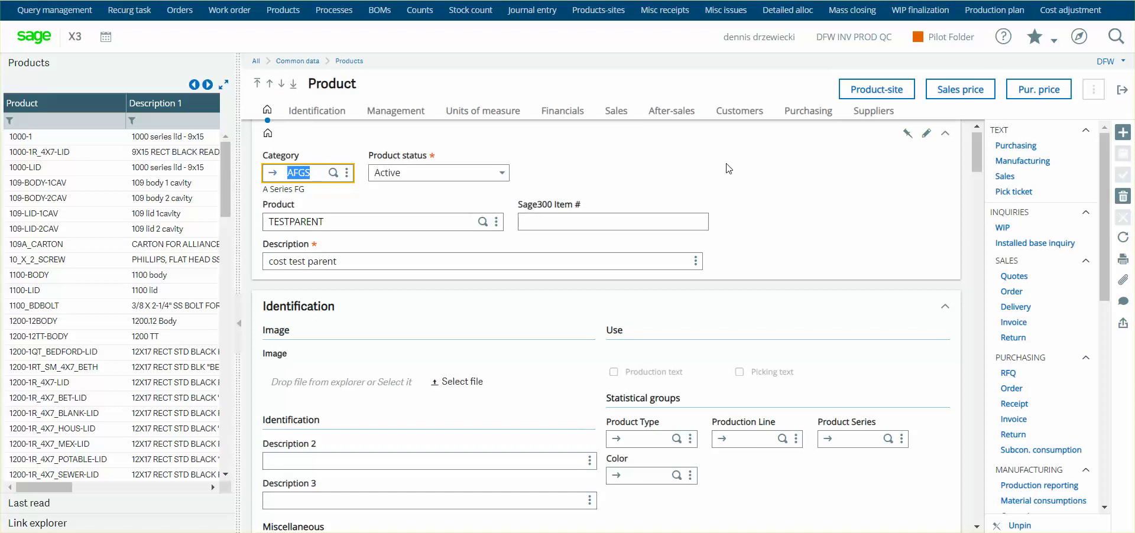
{"action": "left_click", "coordinate": [44, 503]}
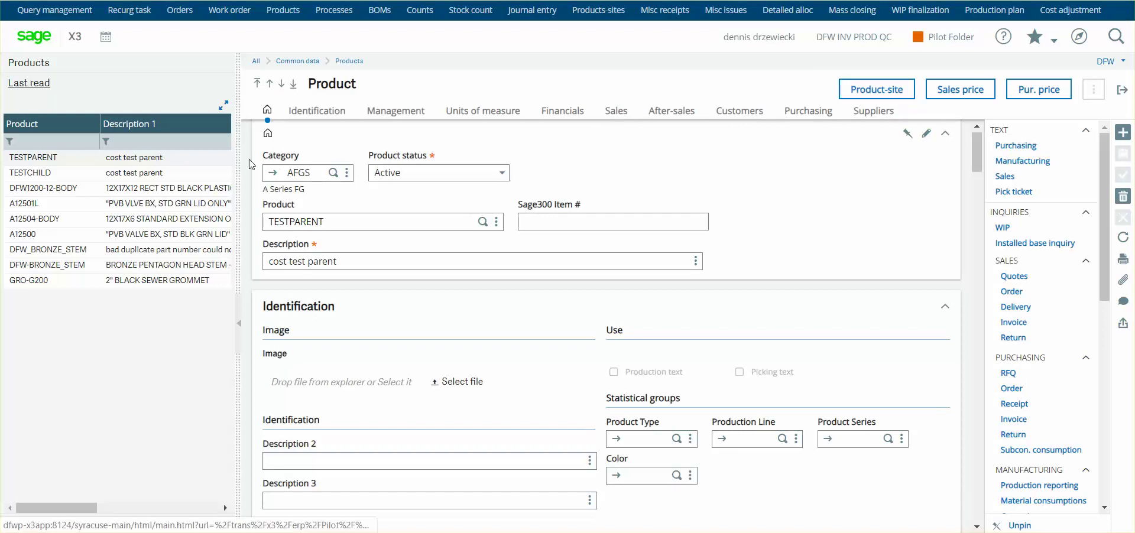
{"action": "left_click", "coordinate": [164, 172]}
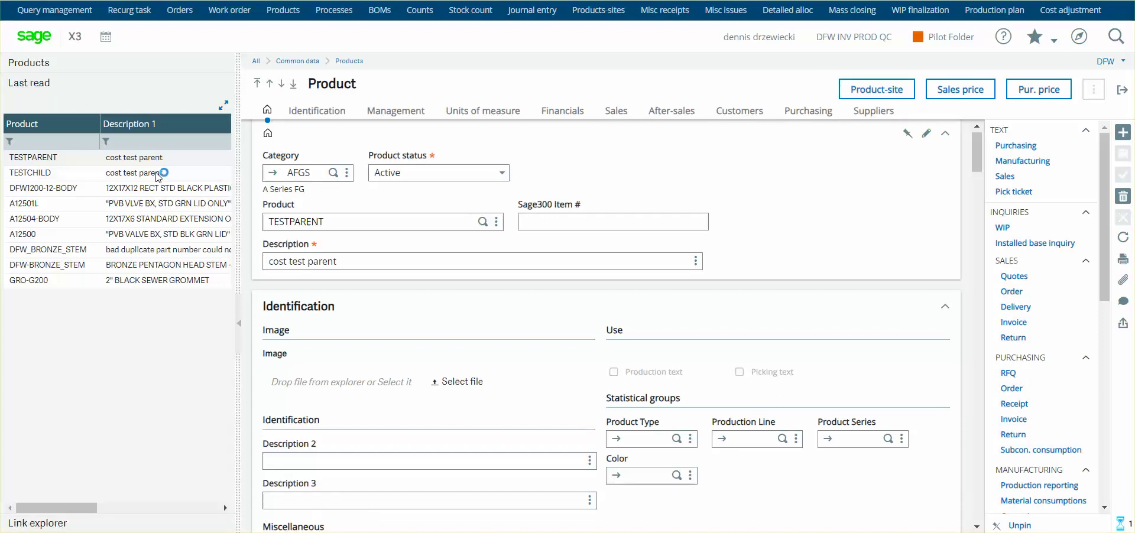
{"action": "left_click", "coordinate": [879, 92]}
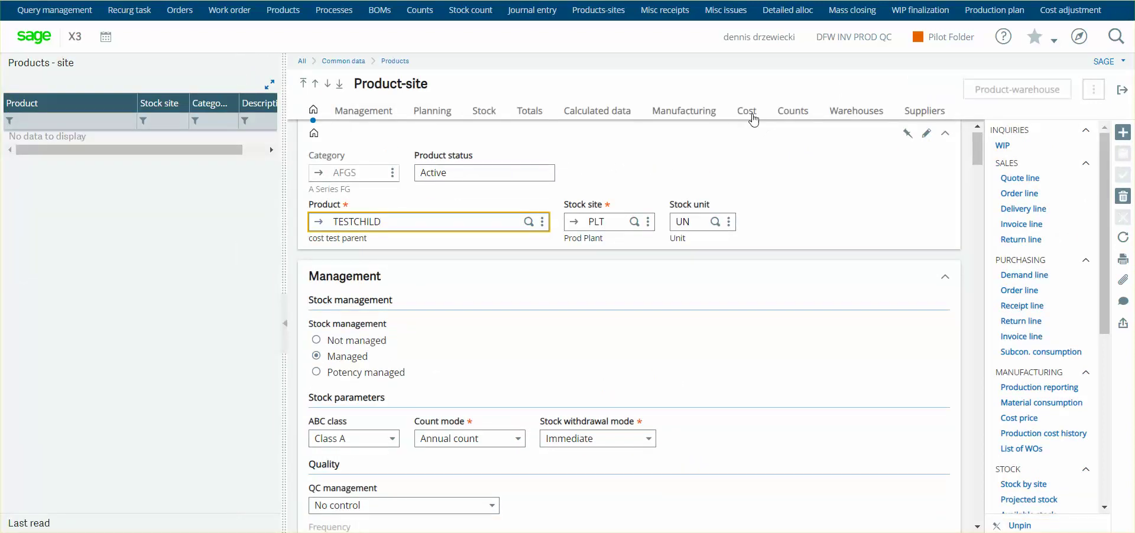
Step: Show TESTCHILD's Cost section and check valuation method AVC with average cost 30.0000 USD
{"action": "left_click", "coordinate": [747, 111]}
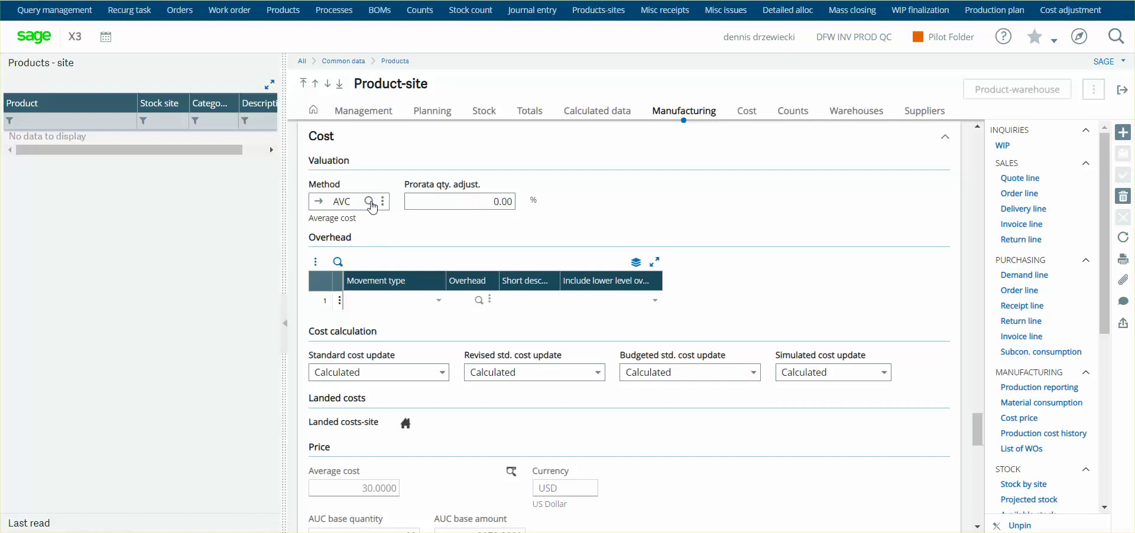
{"action": "left_click", "coordinate": [369, 202]}
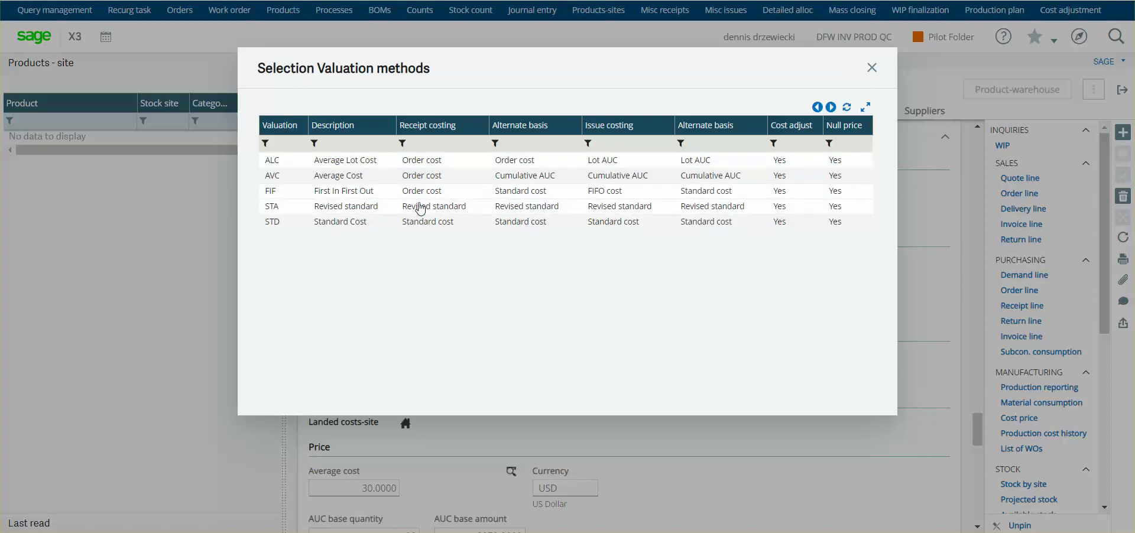
{"action": "left_click", "coordinate": [872, 74]}
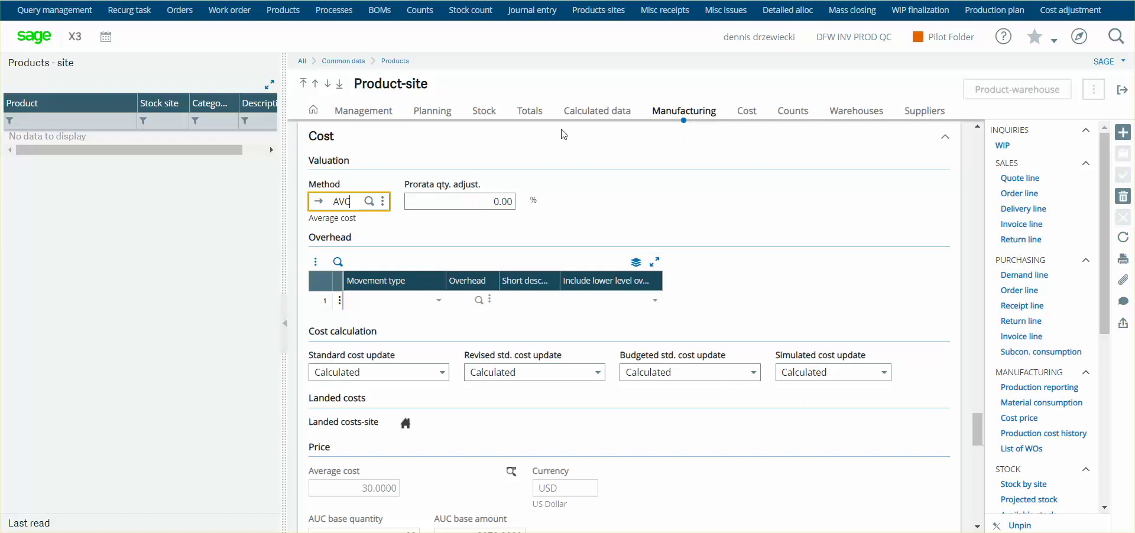
{"action": "scroll", "coordinate": [679, 188], "scroll_direction": "up", "scroll_amount": 10}
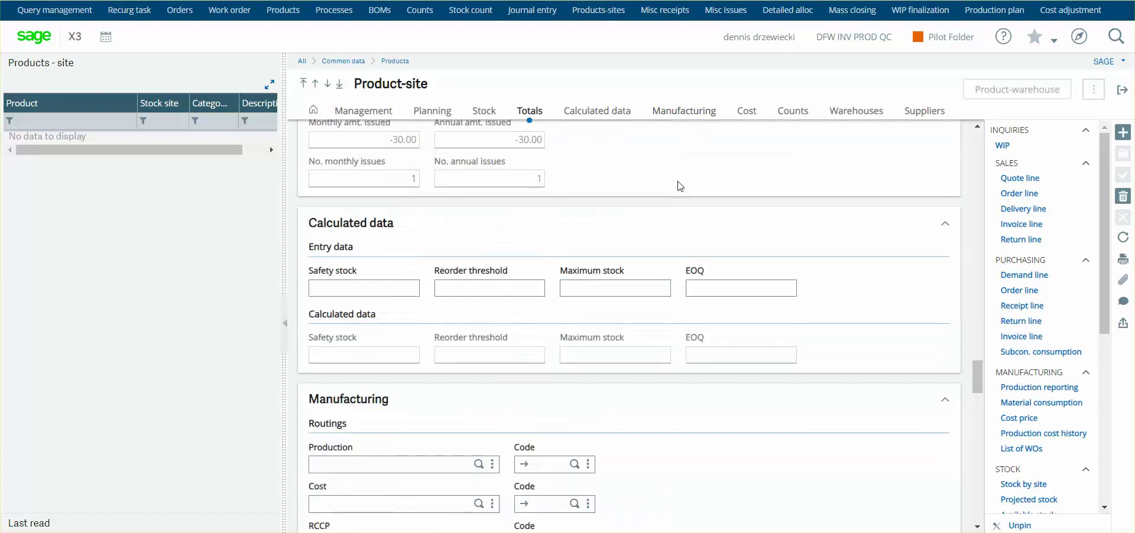
{"action": "scroll", "coordinate": [637, 214], "scroll_direction": "up", "scroll_amount": 6}
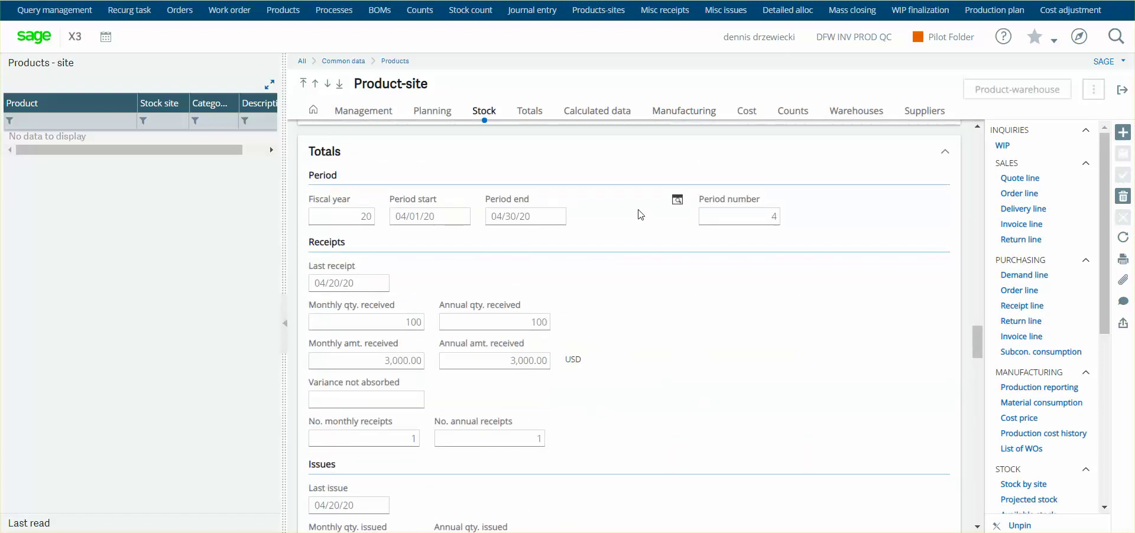
{"action": "scroll", "coordinate": [639, 214], "scroll_direction": "down", "scroll_amount": 5}
{"action": "scroll", "coordinate": [639, 213], "scroll_direction": "down", "scroll_amount": 10}
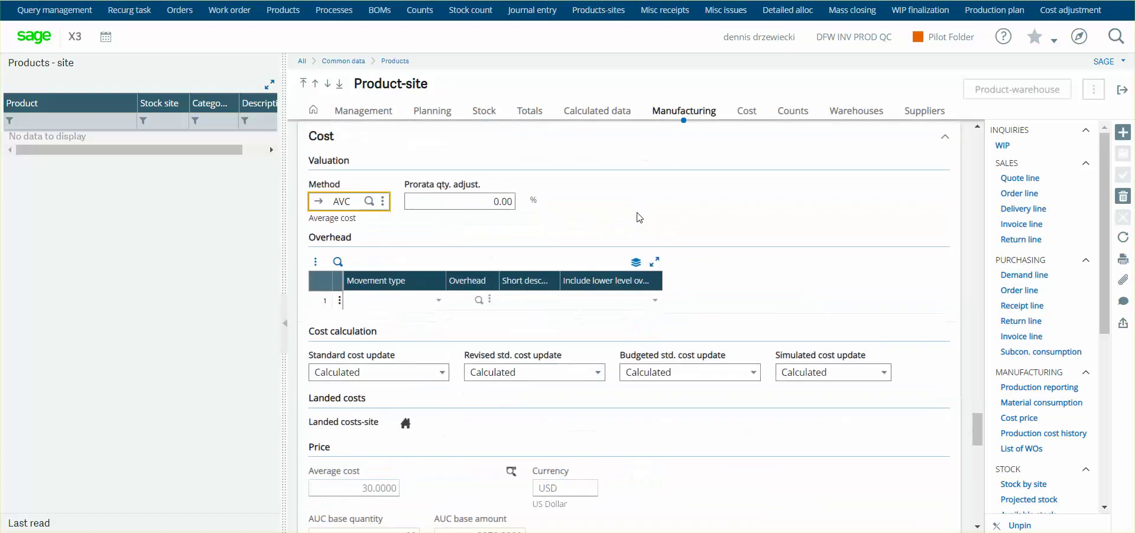
{"action": "left_click", "coordinate": [319, 201]}
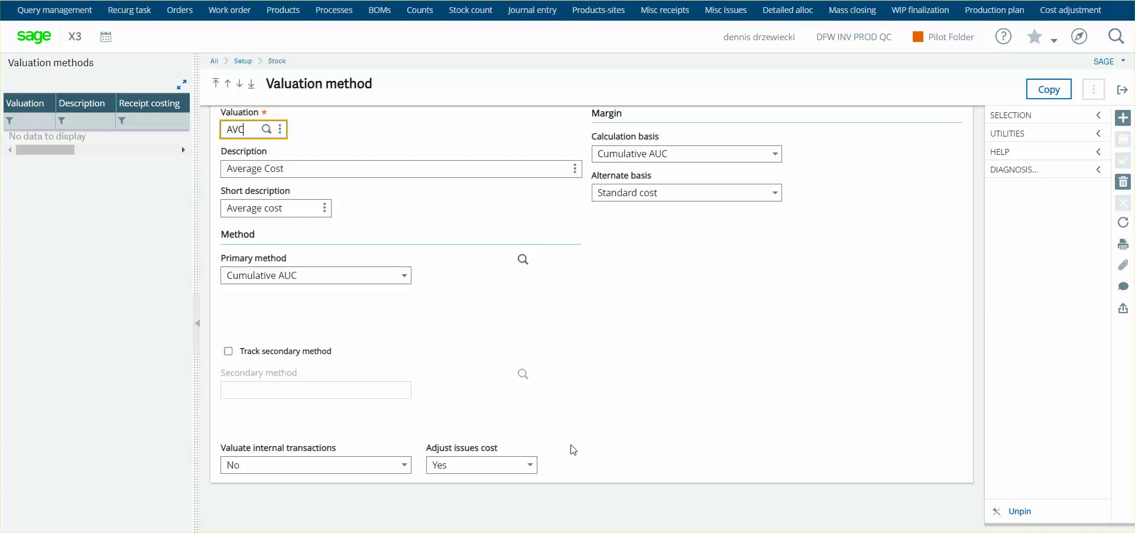
{"action": "left_click", "coordinate": [1121, 89]}
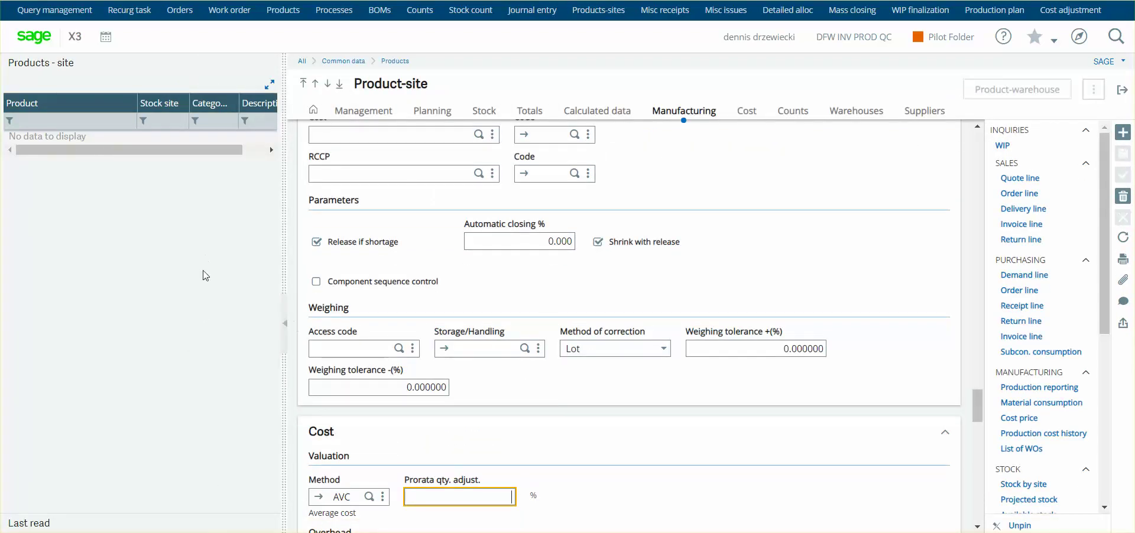
Step: Confirm TESTPARENT's manufacturing BOM lists TESTCHILD as a component, then exit to the DFW MFG dashboard
{"action": "left_click", "coordinate": [1121, 89]}
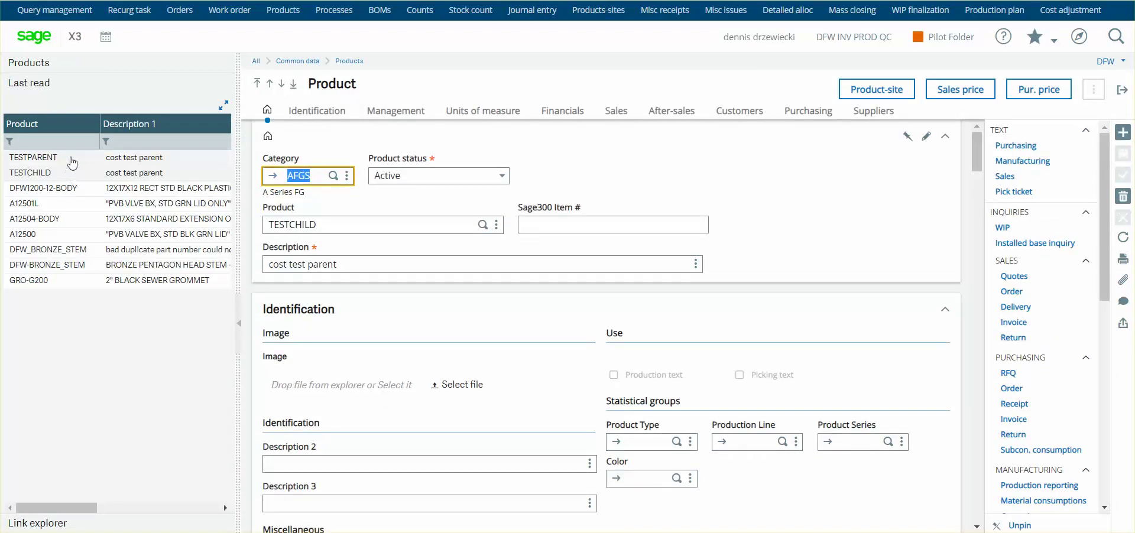
{"action": "left_click", "coordinate": [98, 159]}
{"action": "scroll", "coordinate": [1028, 425], "scroll_direction": "down", "scroll_amount": 5}
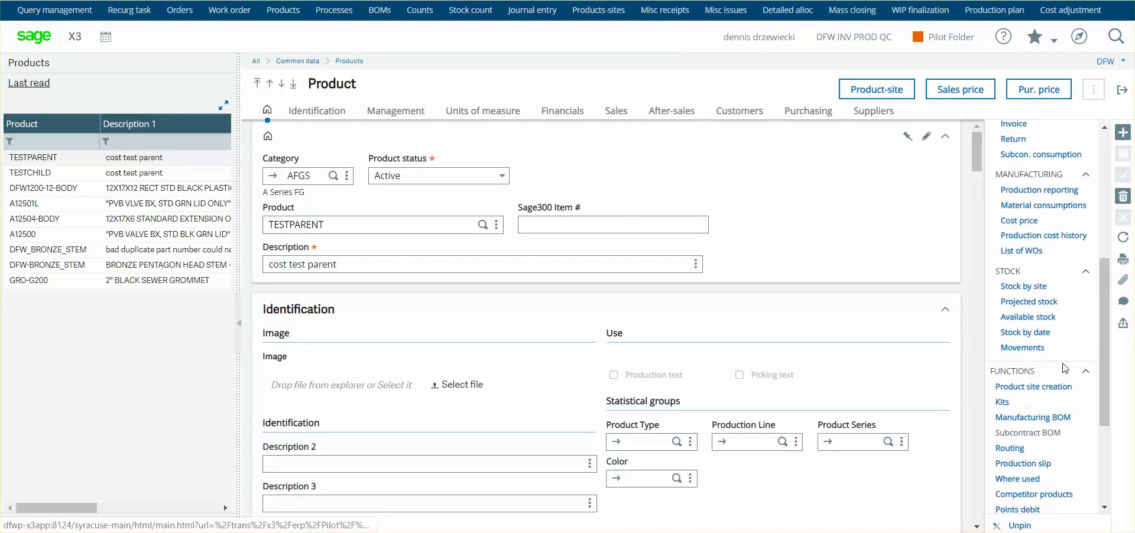
{"action": "left_click", "coordinate": [1031, 418]}
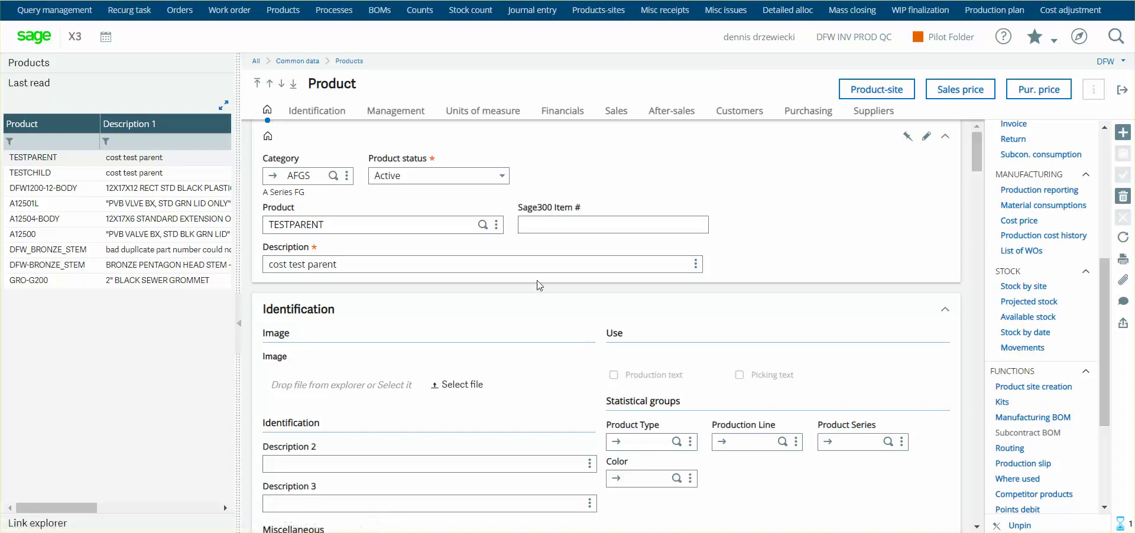
{"action": "scroll", "coordinate": [538, 308], "scroll_direction": "down", "scroll_amount": 1}
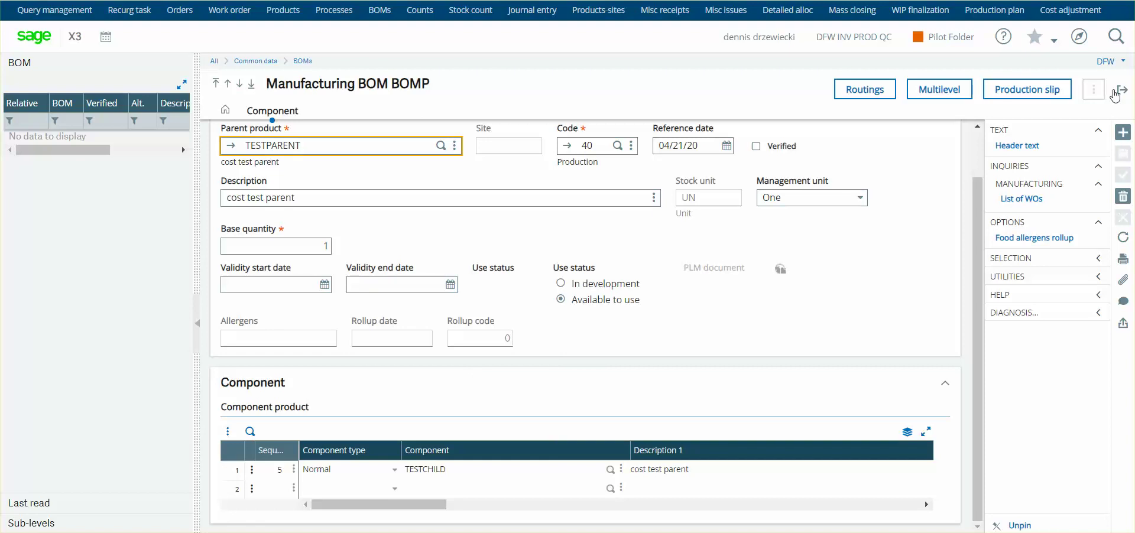
{"action": "left_click", "coordinate": [1122, 89]}
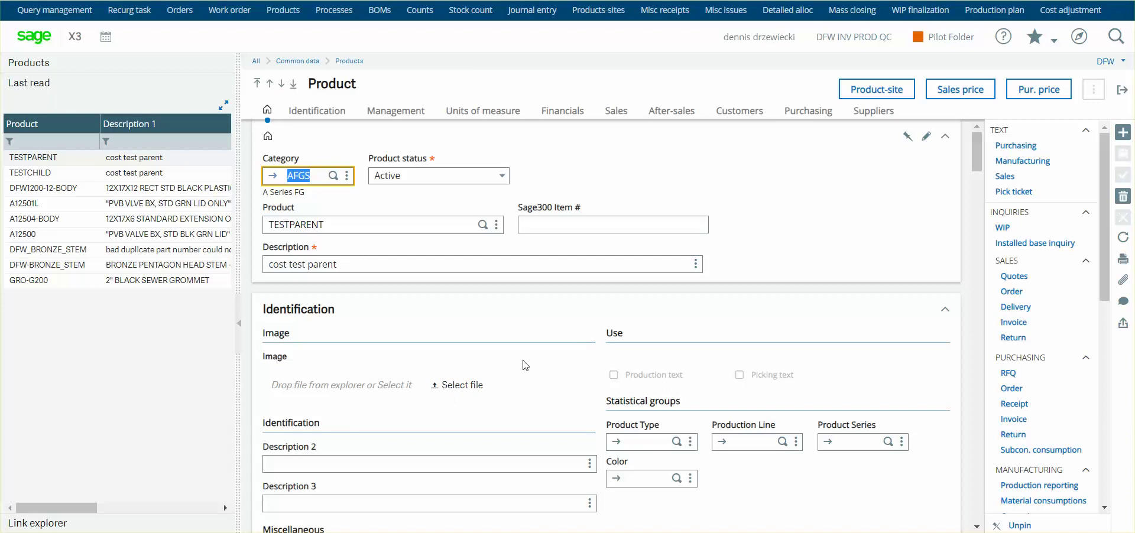
{"action": "left_click", "coordinate": [1121, 93]}
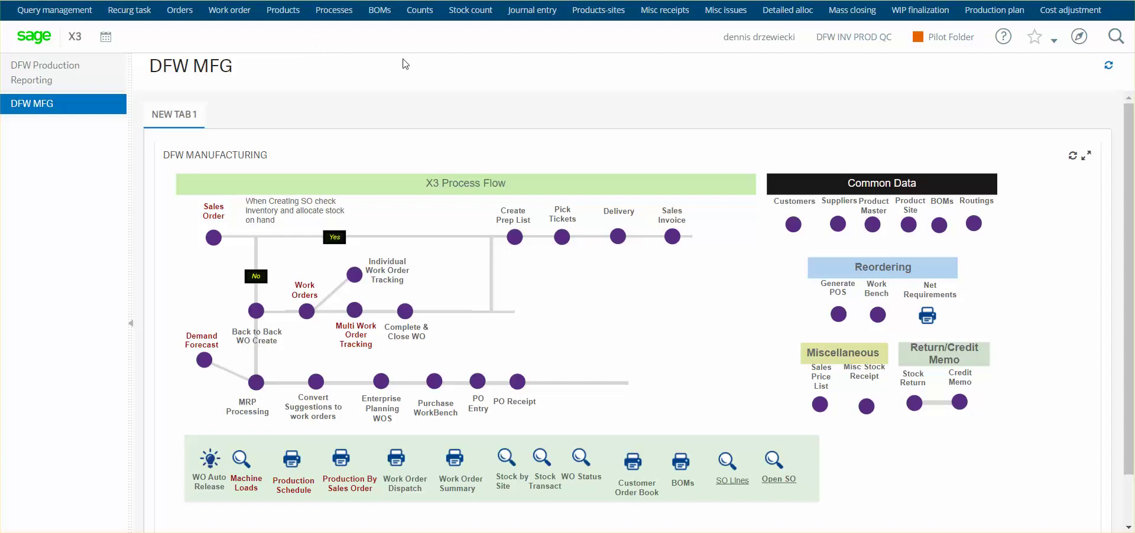
Step: Load PO011448 and review its TESTCHILD line: 100 UN at 10.0000, totalling 1,000.00 USD
{"action": "left_click", "coordinate": [479, 380]}
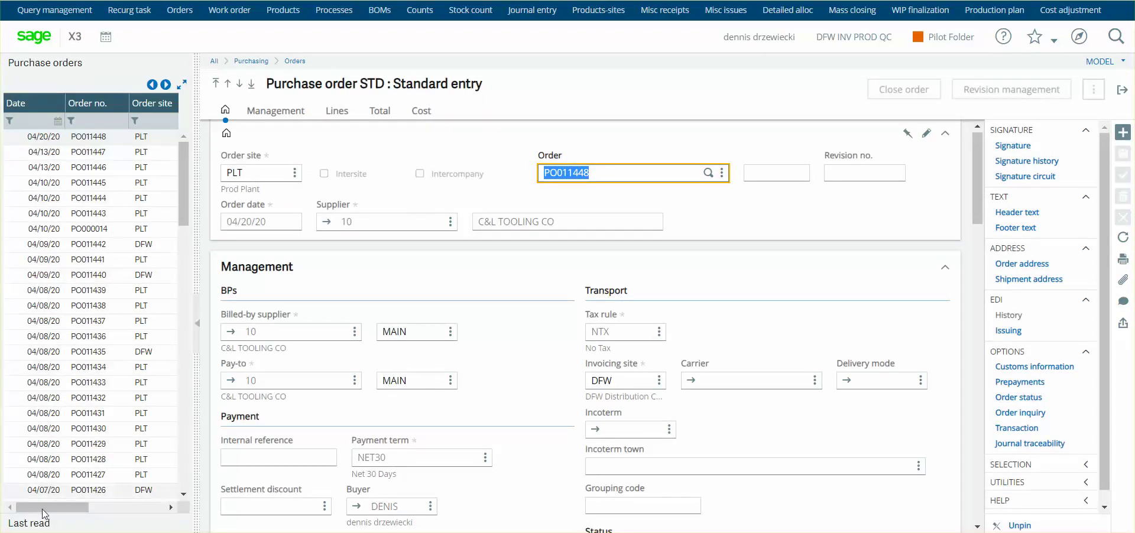
{"action": "left_click", "coordinate": [35, 523]}
{"action": "left_click", "coordinate": [124, 175]}
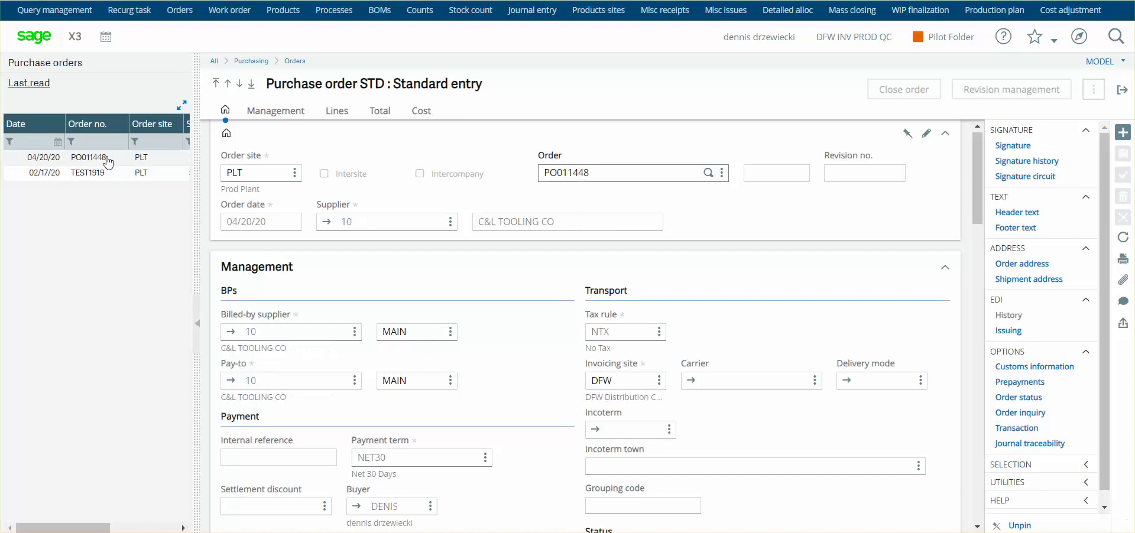
{"action": "scroll", "coordinate": [549, 339], "scroll_direction": "down", "scroll_amount": 4}
{"action": "scroll", "coordinate": [549, 339], "scroll_direction": "down", "scroll_amount": 4}
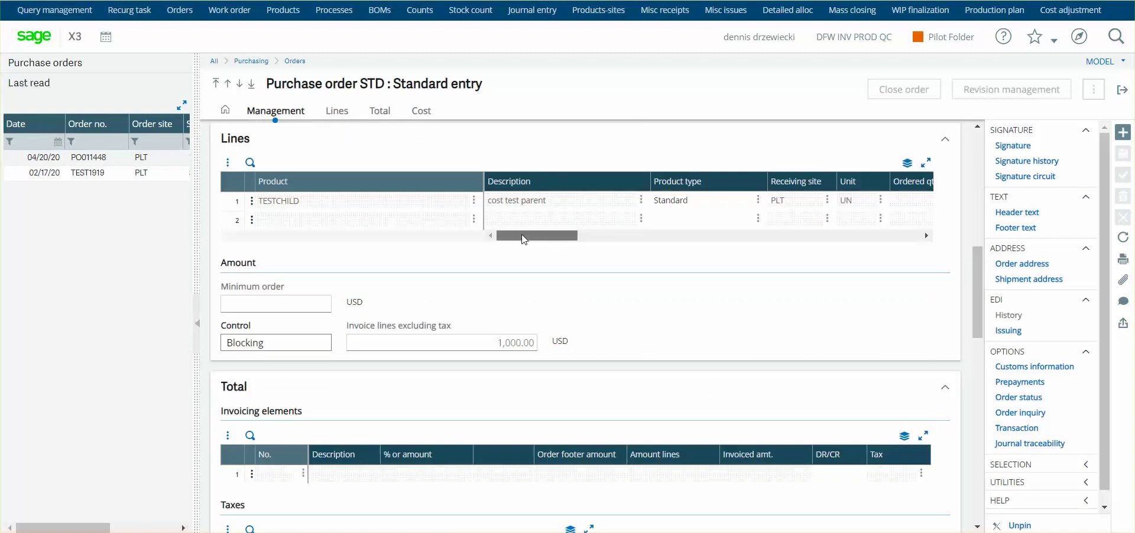
{"action": "left_click_drag", "start_coordinate": [521, 239], "coordinate": [648, 239]}
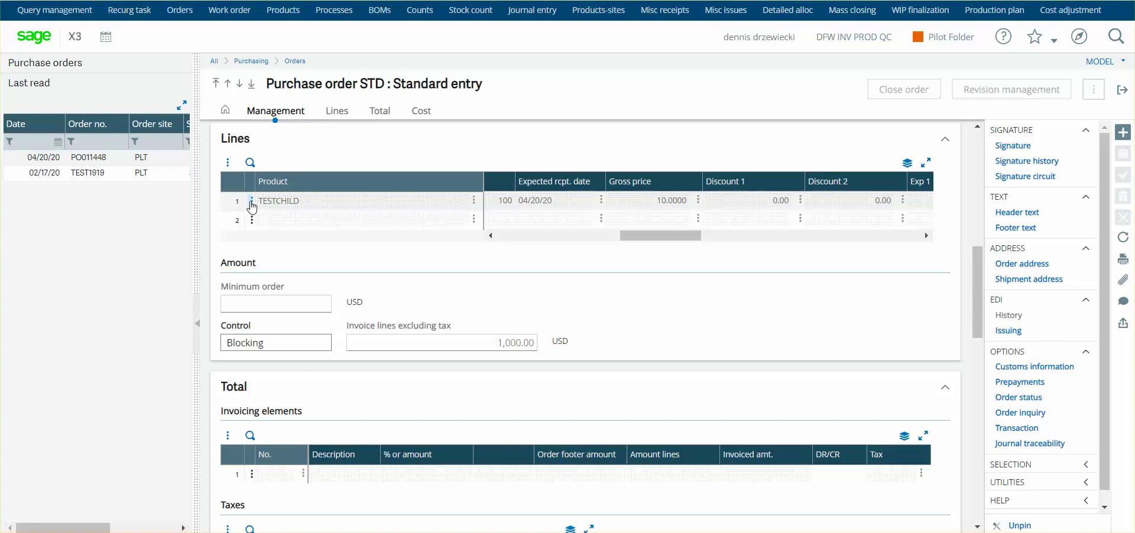
Step: From the TESTCHILD order line status, open receipt REC000131 in ALL full entry mode
{"action": "left_click", "coordinate": [252, 204]}
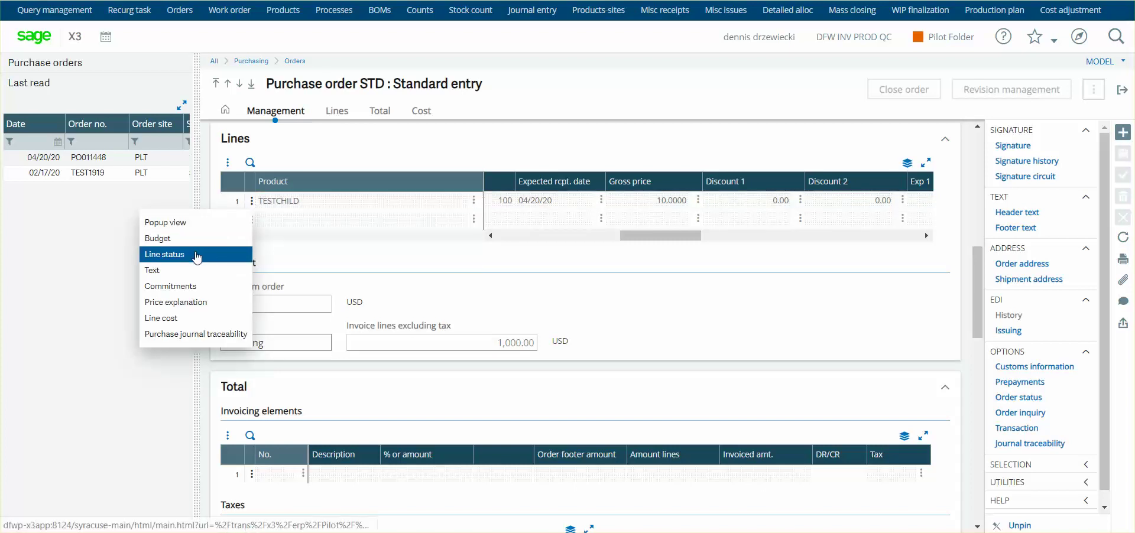
{"action": "left_click", "coordinate": [197, 256]}
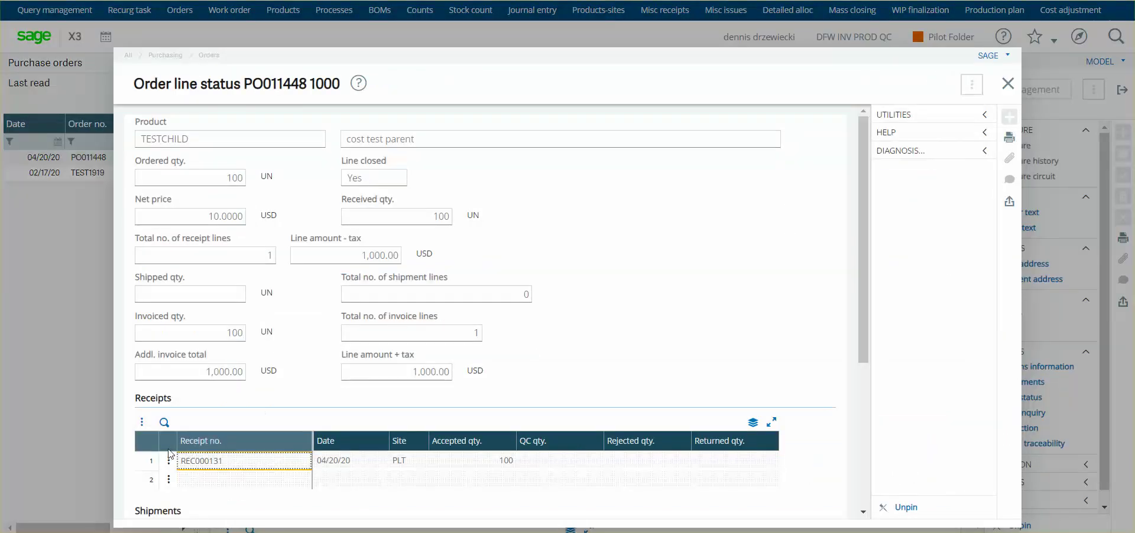
{"action": "left_click", "coordinate": [169, 461]}
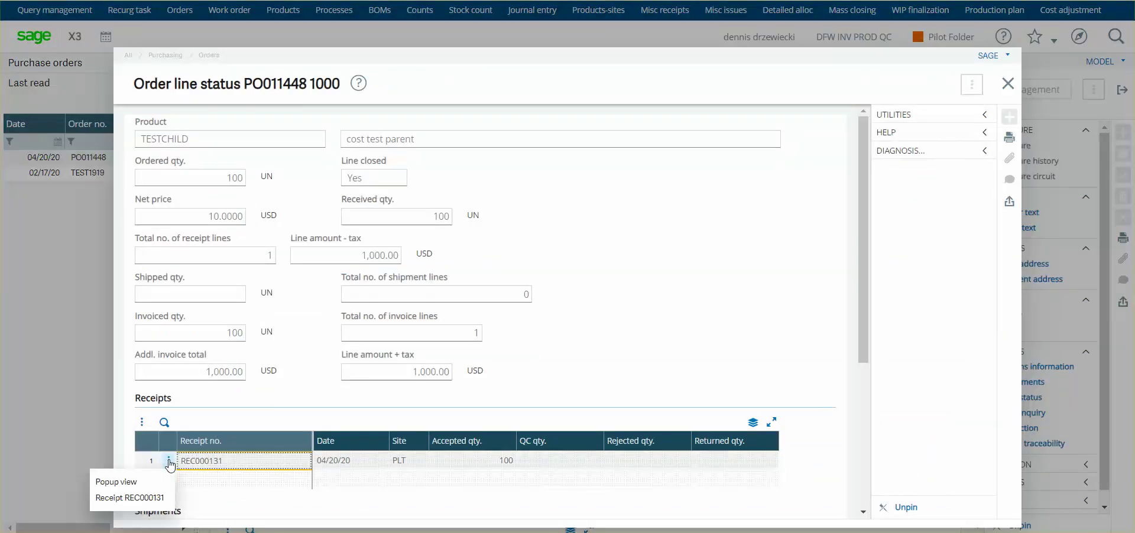
{"action": "left_click", "coordinate": [155, 498]}
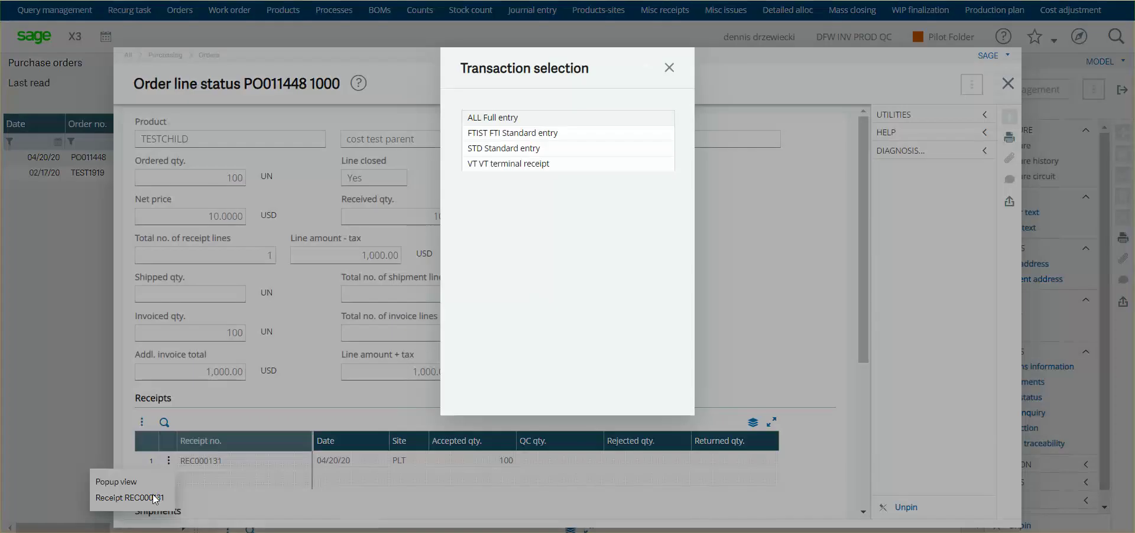
{"action": "left_click", "coordinate": [484, 120]}
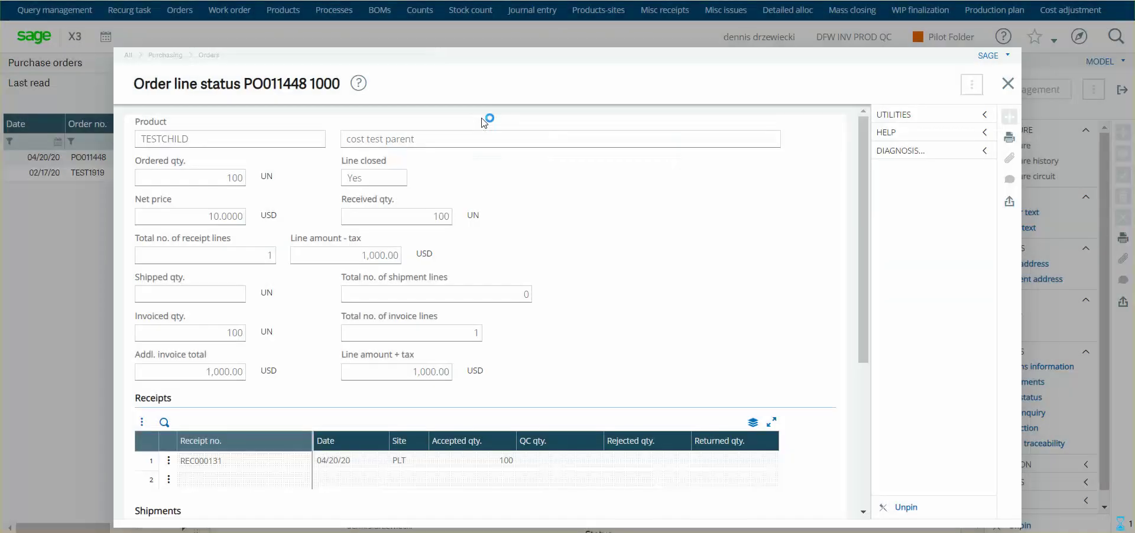
Step: Scroll the receipt to Costs: additional invoice 1,000.00 and purchase cost total 2,000.00 USD
{"action": "scroll", "coordinate": [622, 266], "scroll_direction": "down", "scroll_amount": 4}
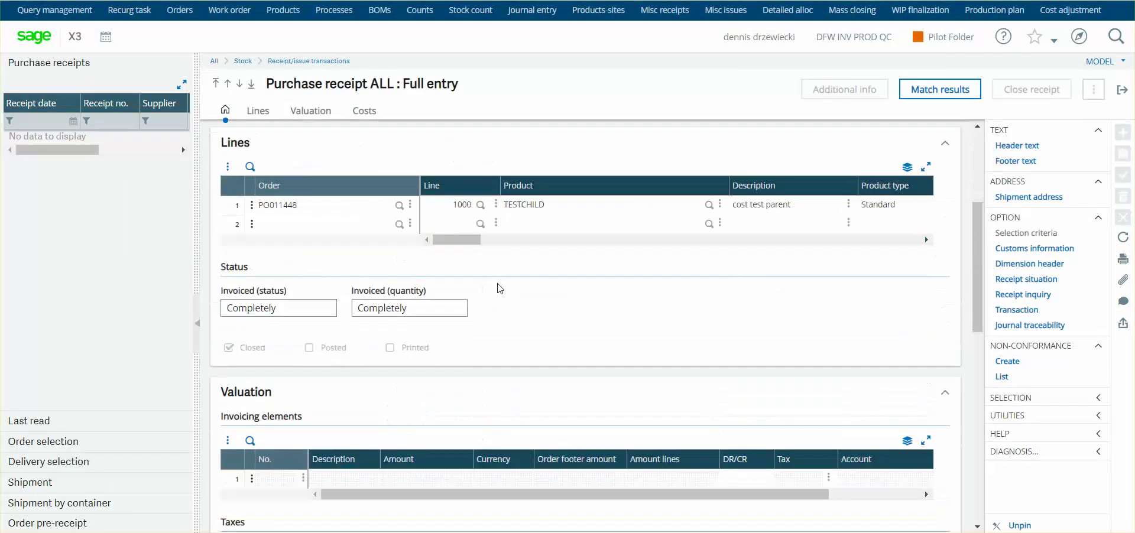
{"action": "left_click_drag", "start_coordinate": [456, 239], "coordinate": [687, 241]}
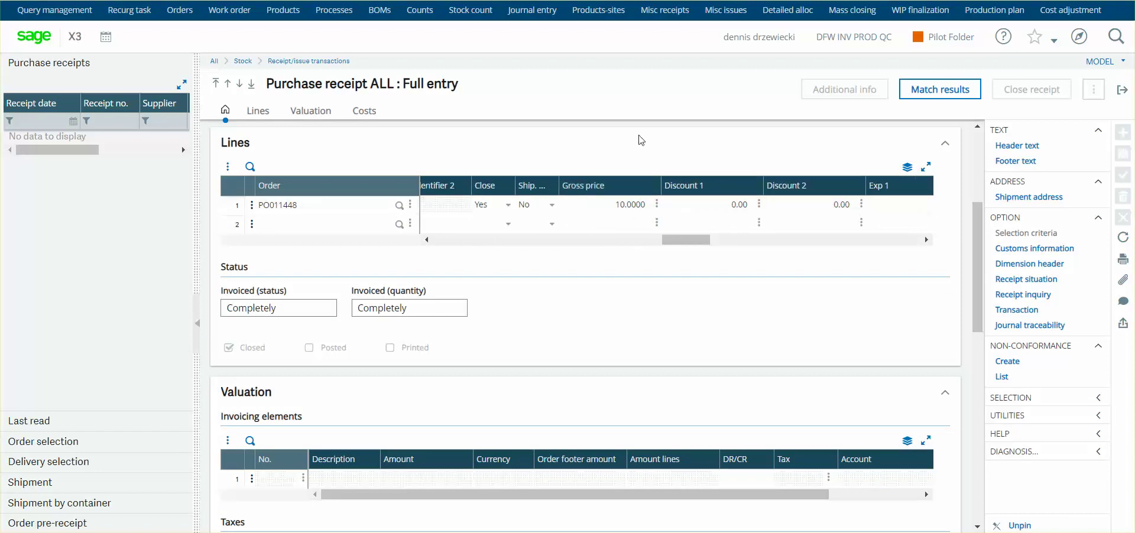
{"action": "scroll", "coordinate": [633, 236], "scroll_direction": "down", "scroll_amount": 6}
{"action": "scroll", "coordinate": [636, 294], "scroll_direction": "down", "scroll_amount": 4}
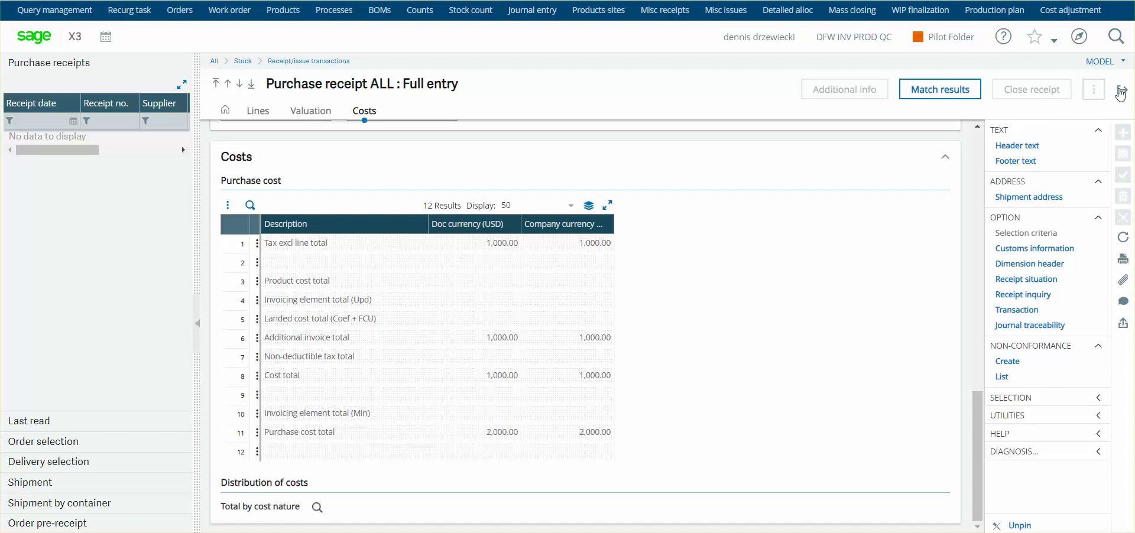
Step: Close the order line status and purchase order PO011448 to reach the DFW MFG dashboard
{"action": "left_click", "coordinate": [1121, 90]}
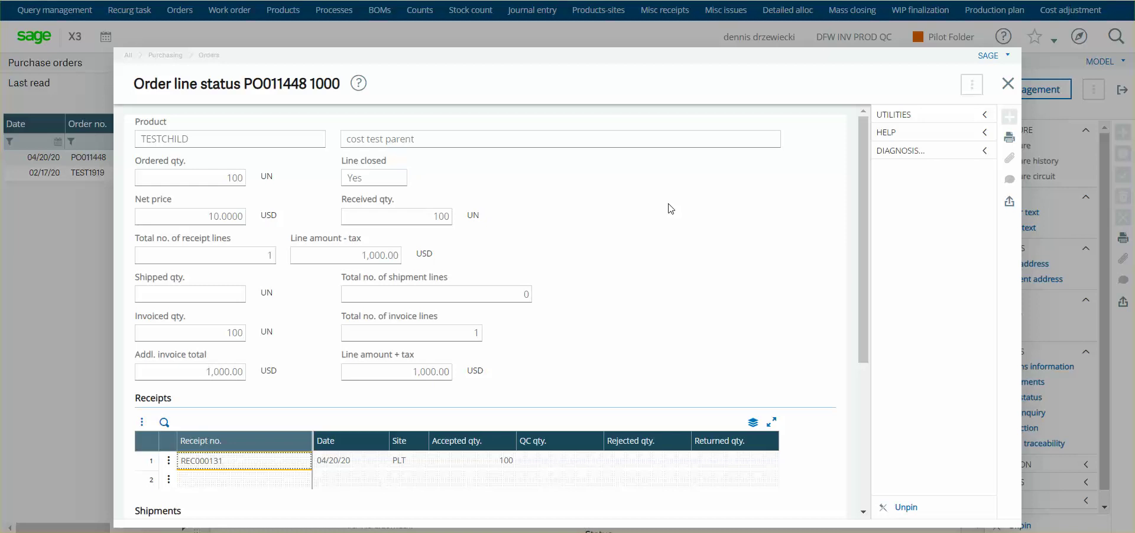
{"action": "left_click", "coordinate": [1008, 84]}
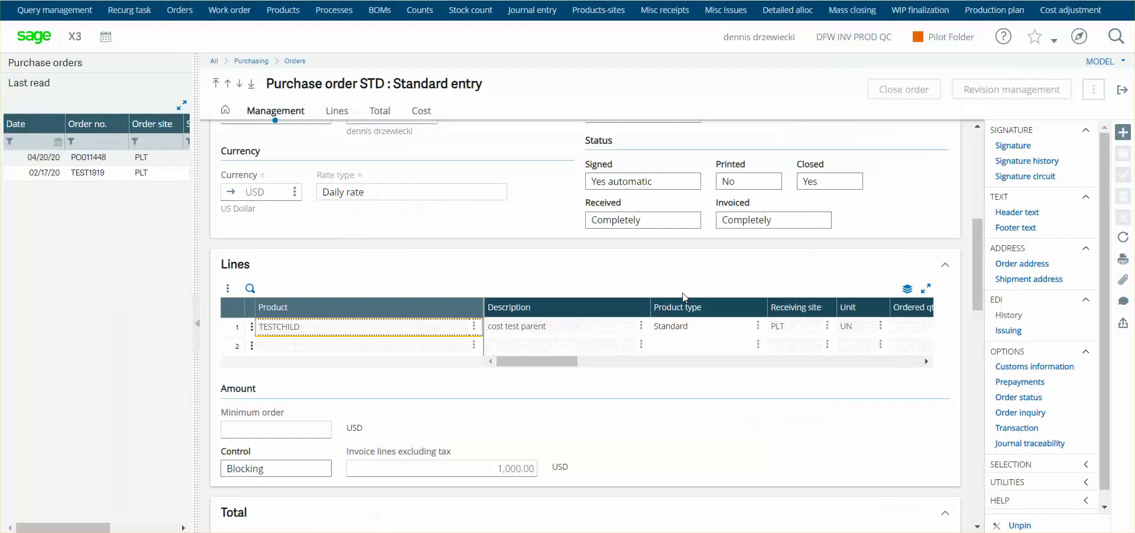
{"action": "left_click", "coordinate": [1121, 92]}
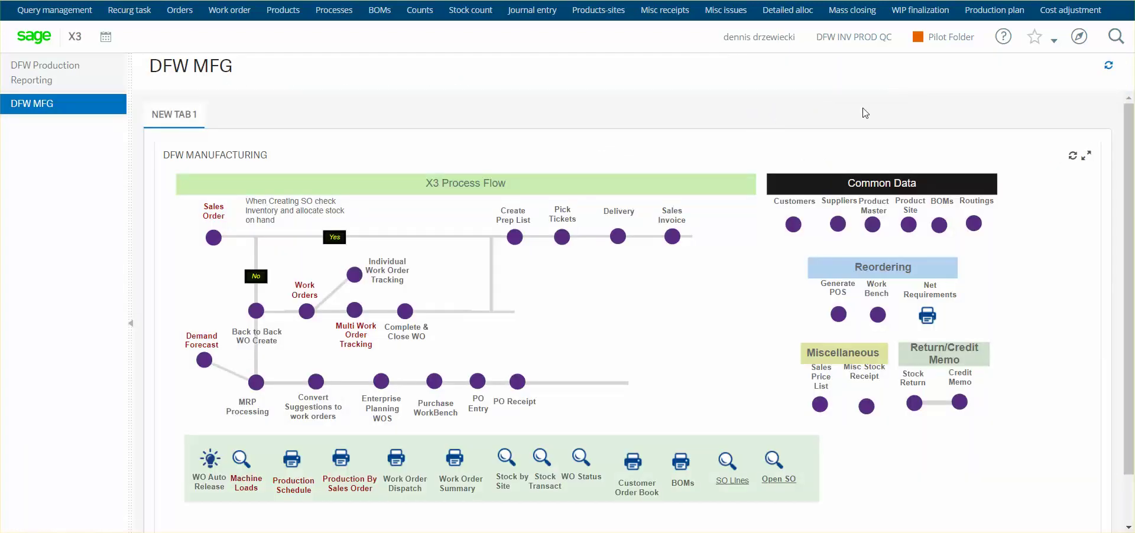
Step: Open Stock > Valuation > Cost adjustment with company range DFWR to DFWR, then close it
{"action": "left_click", "coordinate": [1081, 39]}
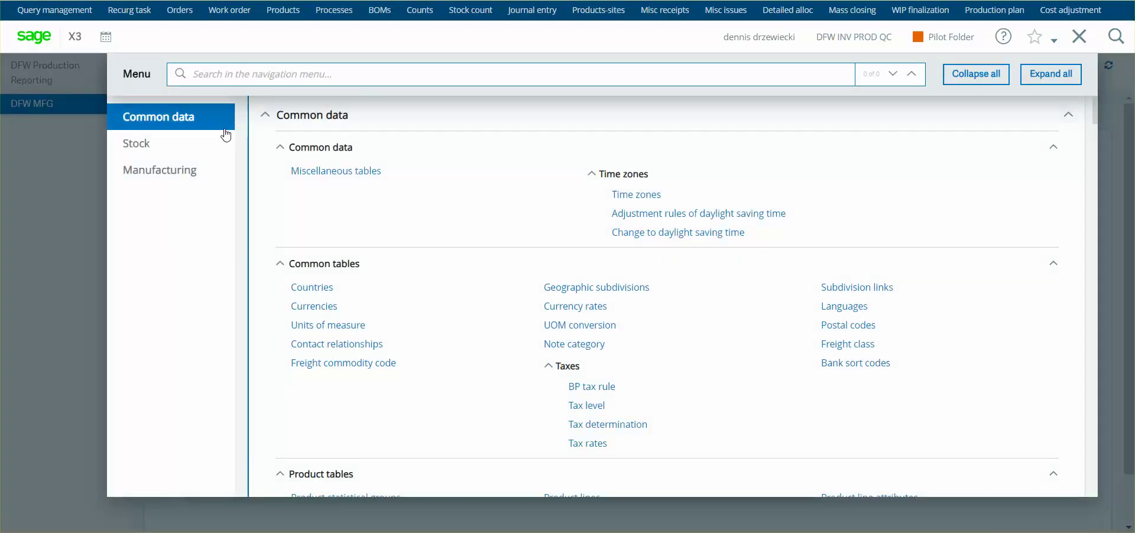
{"action": "left_click", "coordinate": [131, 144]}
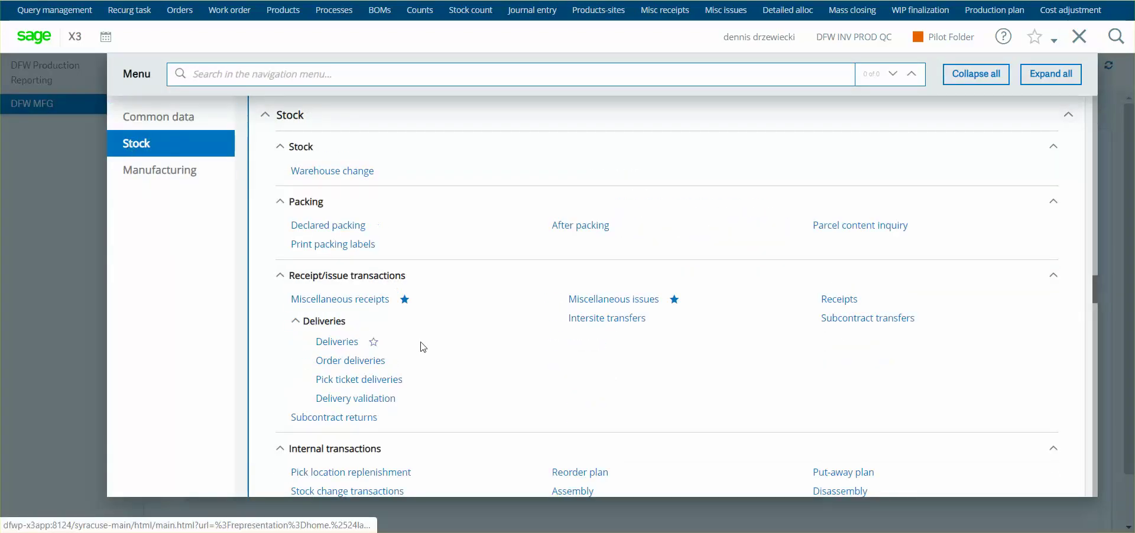
{"action": "scroll", "coordinate": [434, 335], "scroll_direction": "down", "scroll_amount": 3}
{"action": "scroll", "coordinate": [435, 330], "scroll_direction": "down", "scroll_amount": 10}
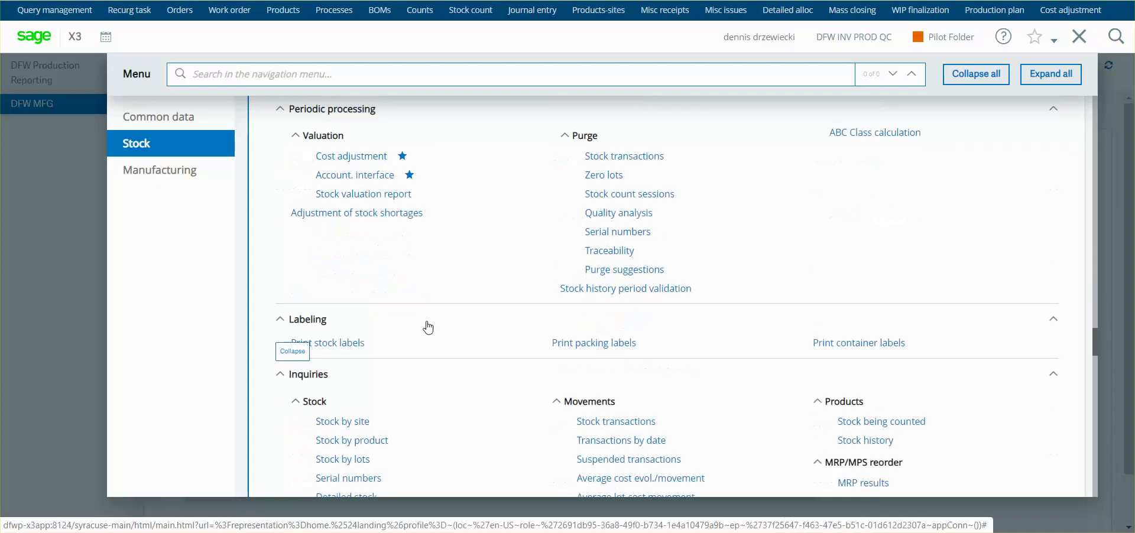
{"action": "left_click", "coordinate": [331, 156]}
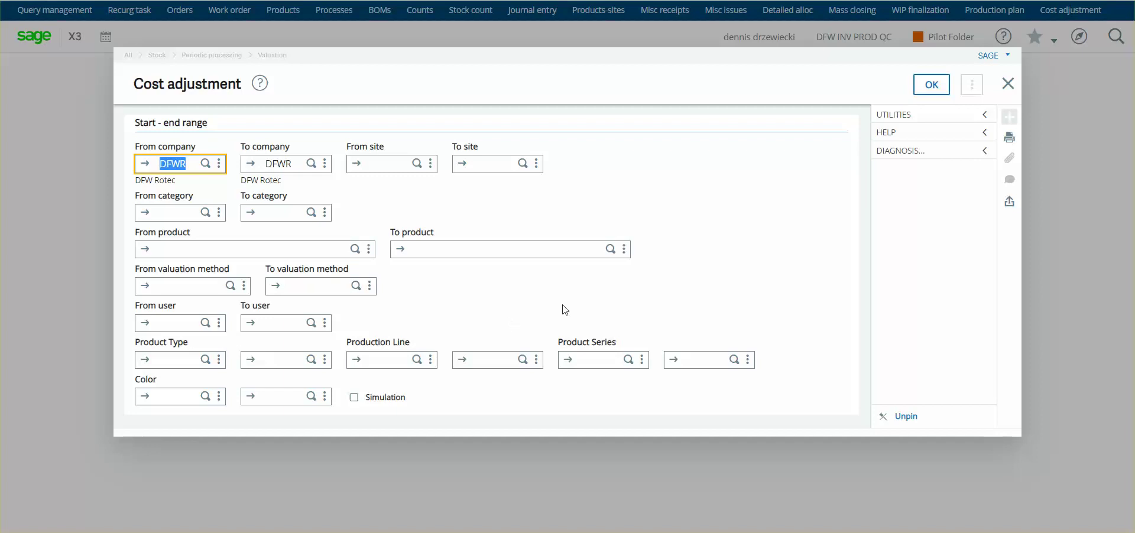
{"action": "left_click", "coordinate": [1007, 83]}
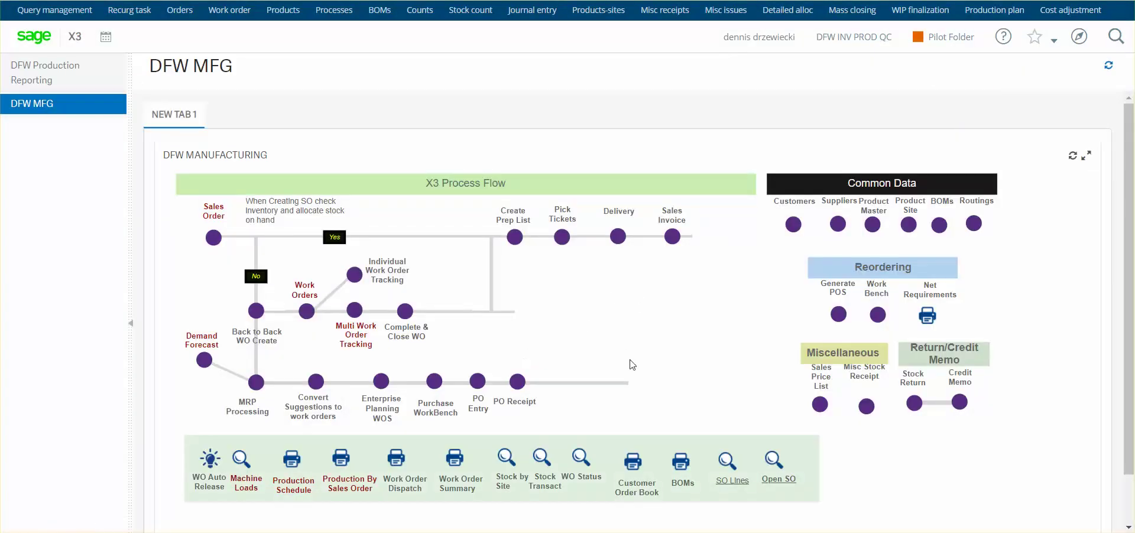
Step: Open work order WO009405 (Closed, release mode Complete) in standard Work orders entry
{"action": "left_click", "coordinate": [354, 316]}
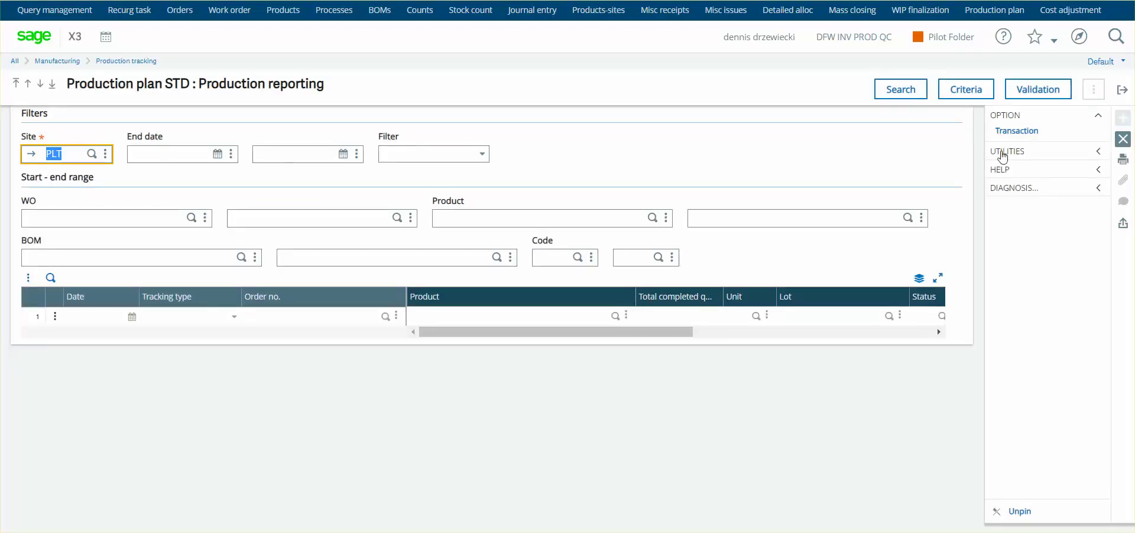
{"action": "left_click", "coordinate": [1120, 90]}
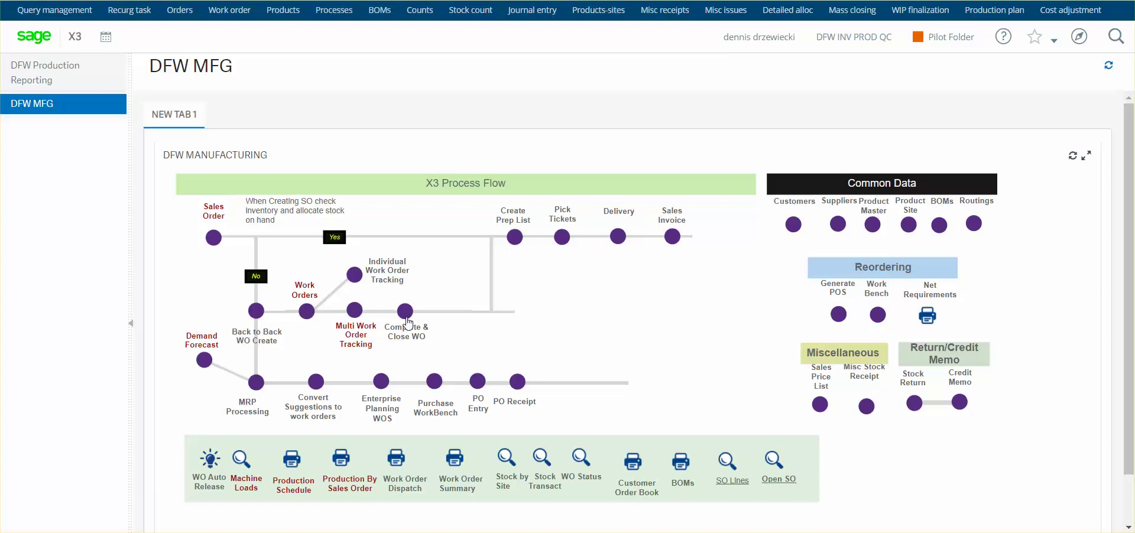
{"action": "left_click", "coordinate": [306, 312]}
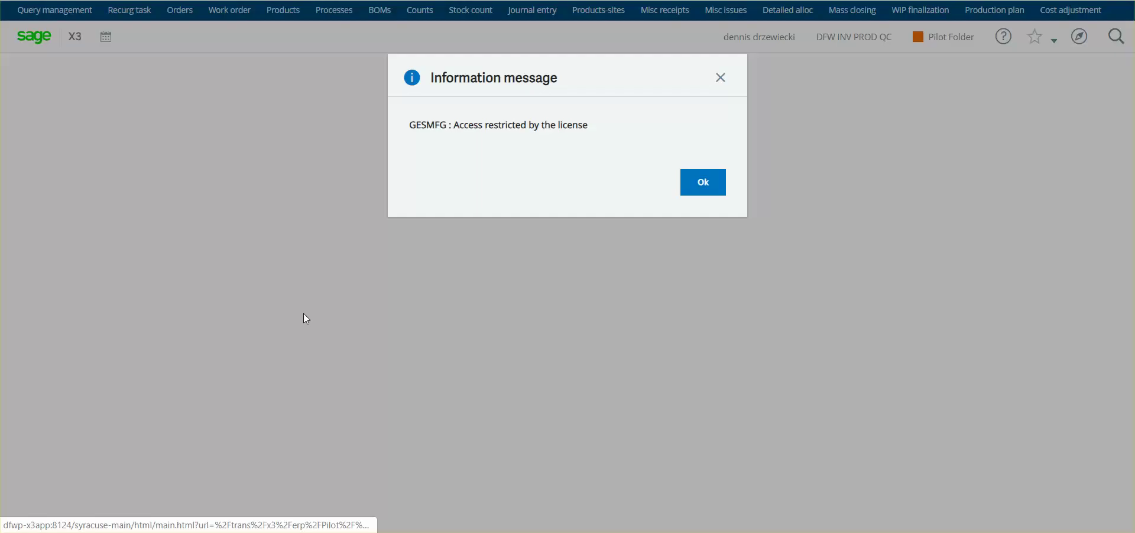
{"action": "left_click", "coordinate": [712, 182]}
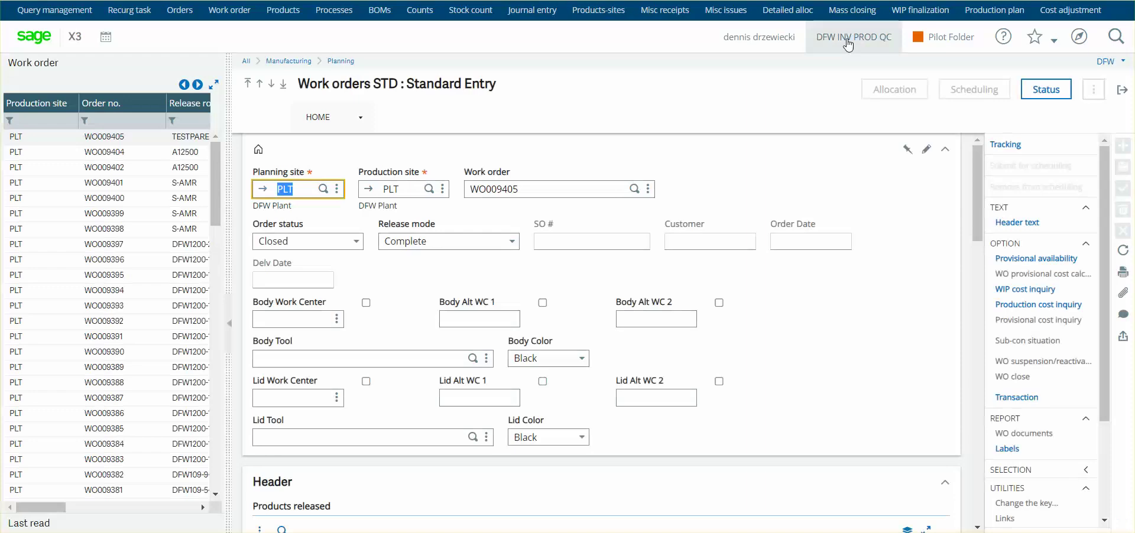
Step: Switch the working role to FullUser and review work order WO009405, now Closed + Costed
{"action": "left_click", "coordinate": [857, 39]}
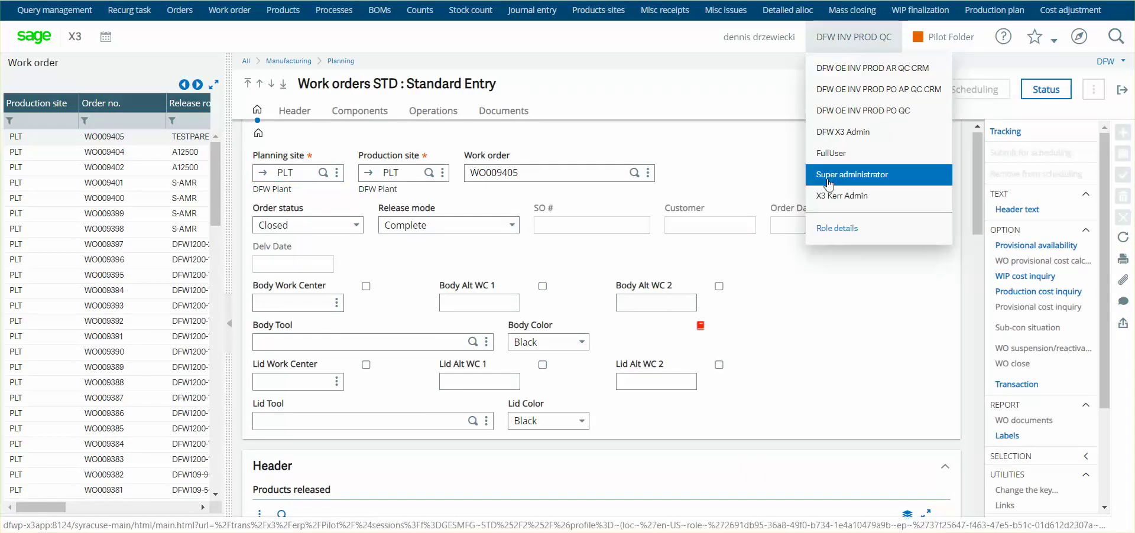
{"action": "left_click", "coordinate": [836, 157]}
{"action": "left_click", "coordinate": [646, 219]}
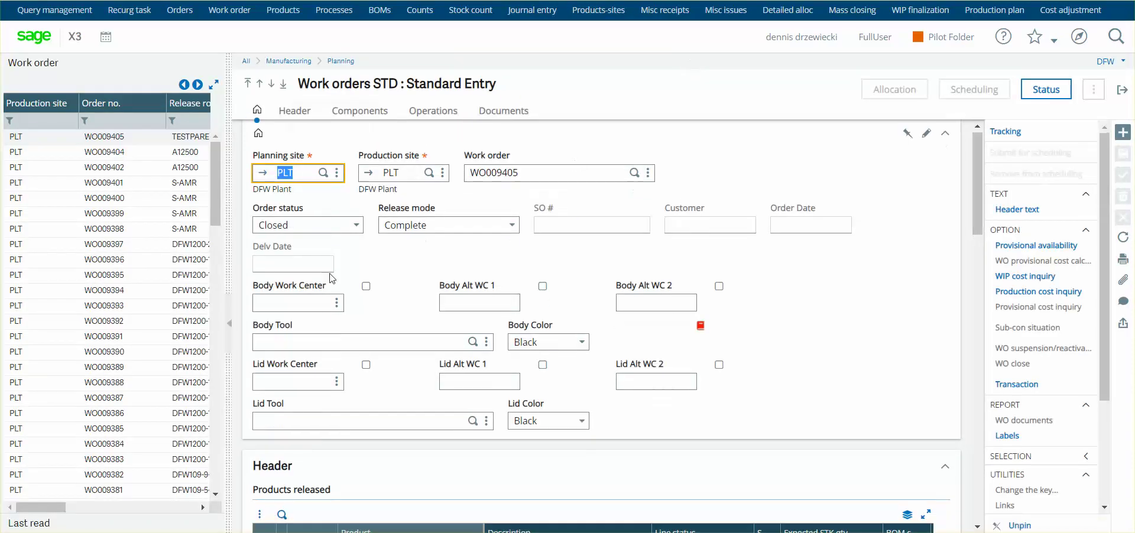
{"action": "scroll", "coordinate": [401, 347], "scroll_direction": "down", "scroll_amount": 3}
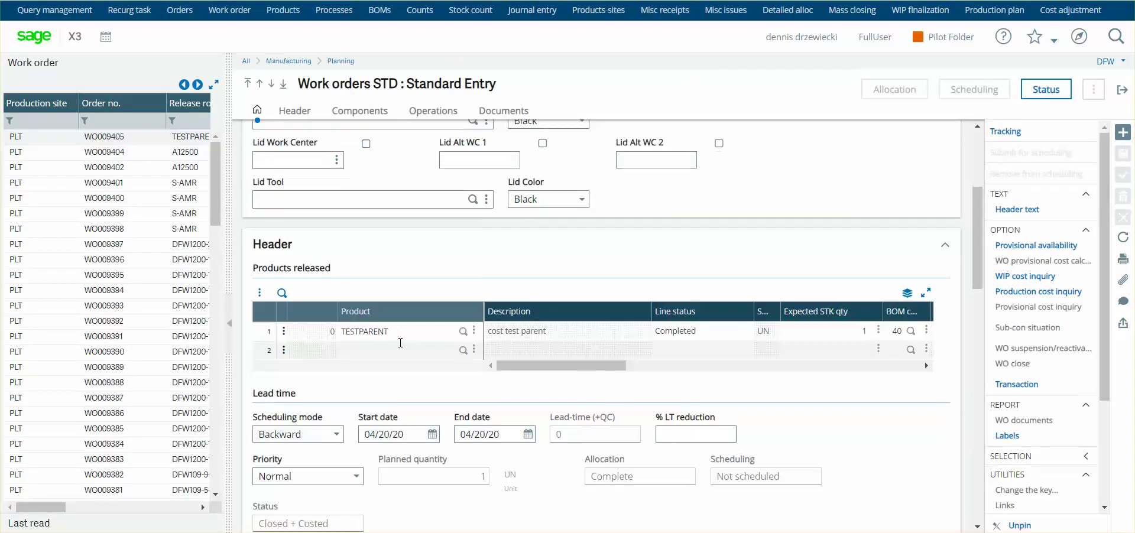
{"action": "scroll", "coordinate": [433, 301], "scroll_direction": "up", "scroll_amount": 1}
{"action": "scroll", "coordinate": [431, 299], "scroll_direction": "down", "scroll_amount": 12}
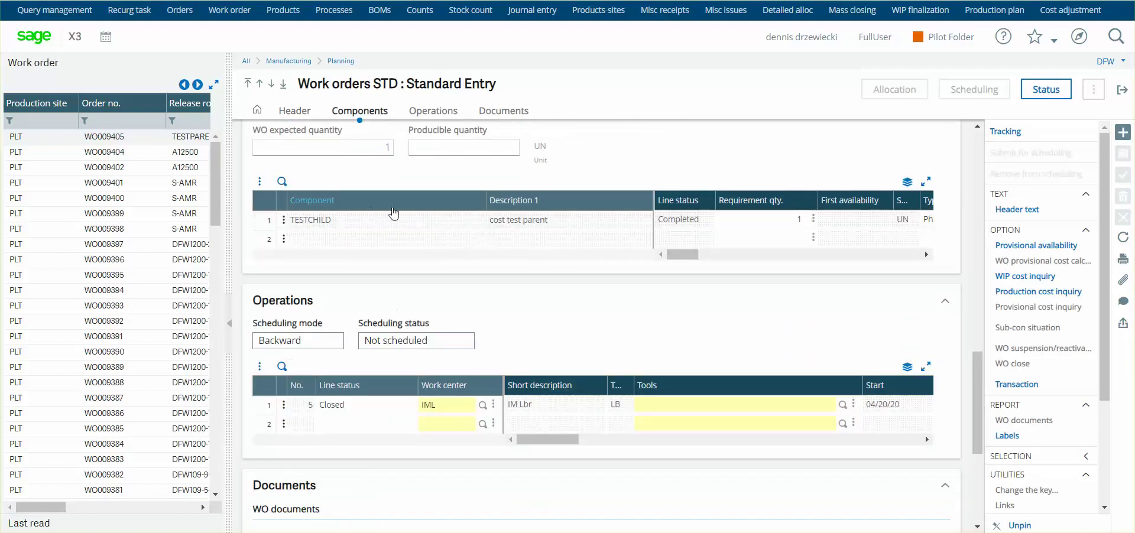
{"action": "scroll", "coordinate": [604, 166], "scroll_direction": "up", "scroll_amount": 8}
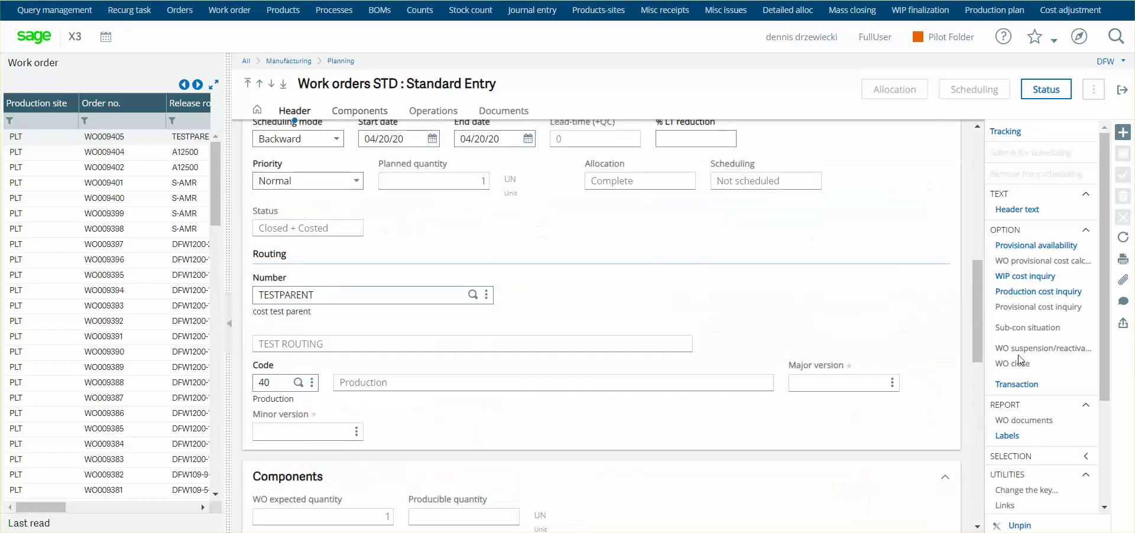
Step: Review WO009405's production costs: material 30.0000, labor 0.0025, total cost 30.0025, status Closed
{"action": "left_click", "coordinate": [1038, 291]}
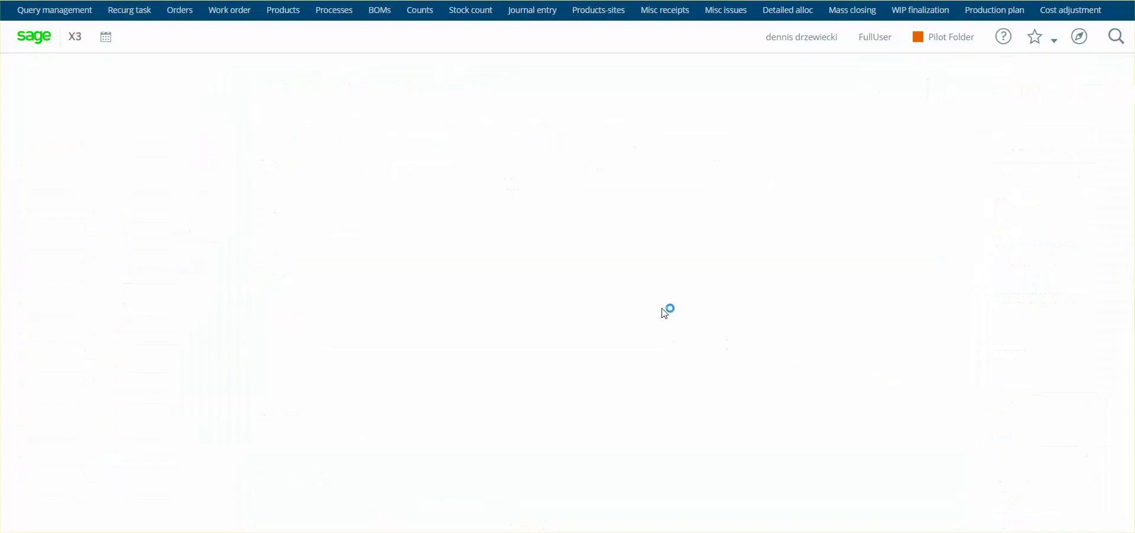
{"action": "scroll", "coordinate": [681, 370], "scroll_direction": "down", "scroll_amount": 5}
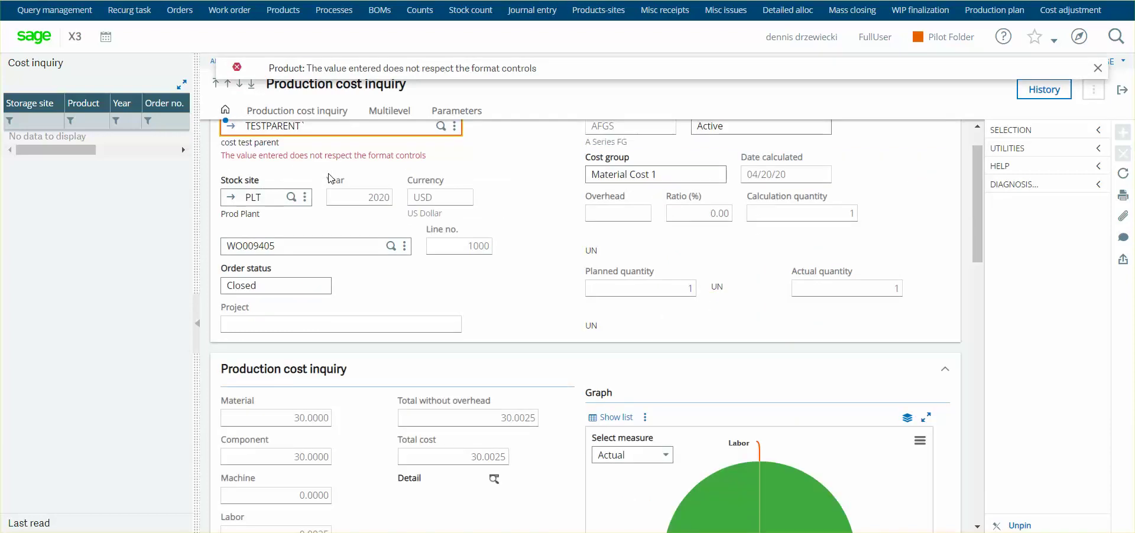
{"action": "scroll", "coordinate": [398, 227], "scroll_direction": "down", "scroll_amount": 2}
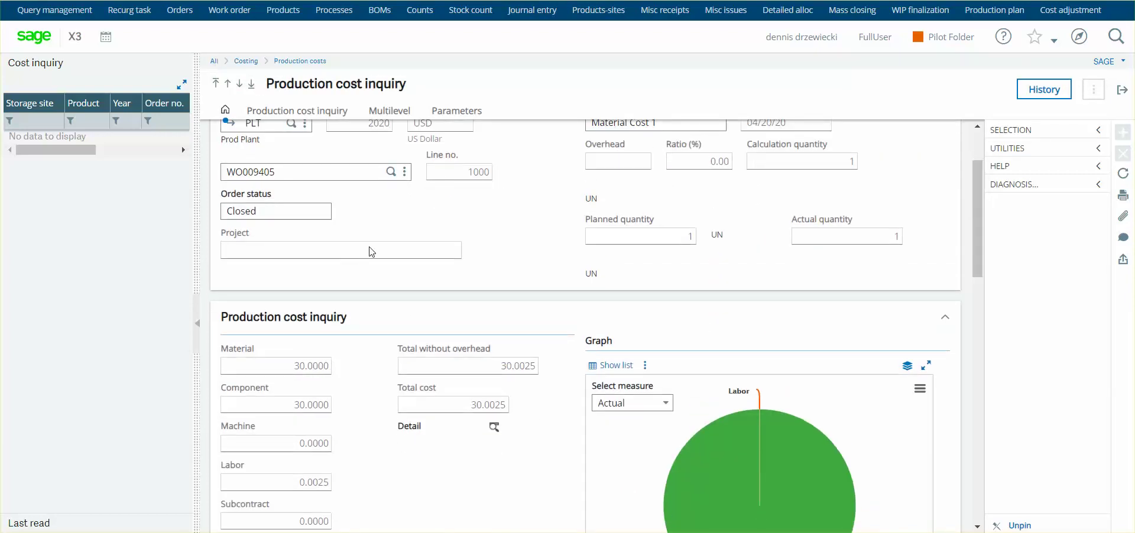
{"action": "scroll", "coordinate": [372, 249], "scroll_direction": "down", "scroll_amount": 5}
{"action": "scroll", "coordinate": [372, 246], "scroll_direction": "up", "scroll_amount": 4}
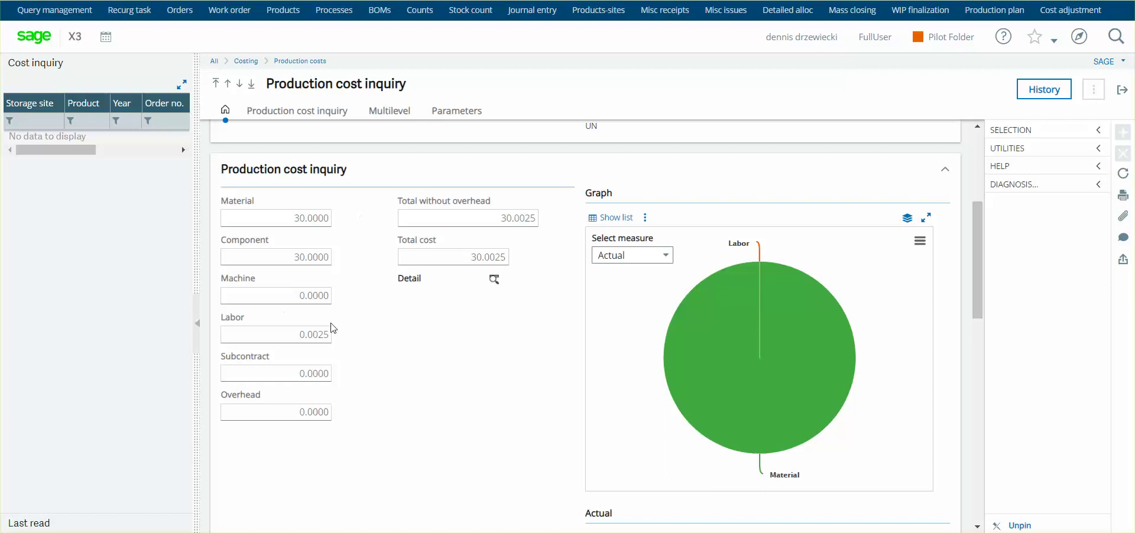
{"action": "scroll", "coordinate": [368, 259], "scroll_direction": "up", "scroll_amount": 3}
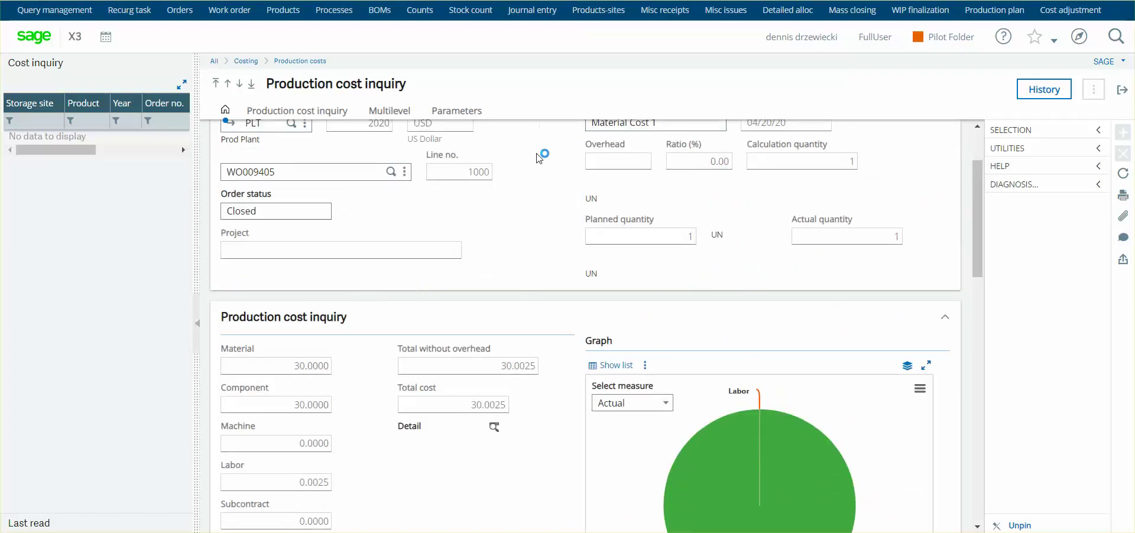
{"action": "scroll", "coordinate": [521, 181], "scroll_direction": "up", "scroll_amount": 2}
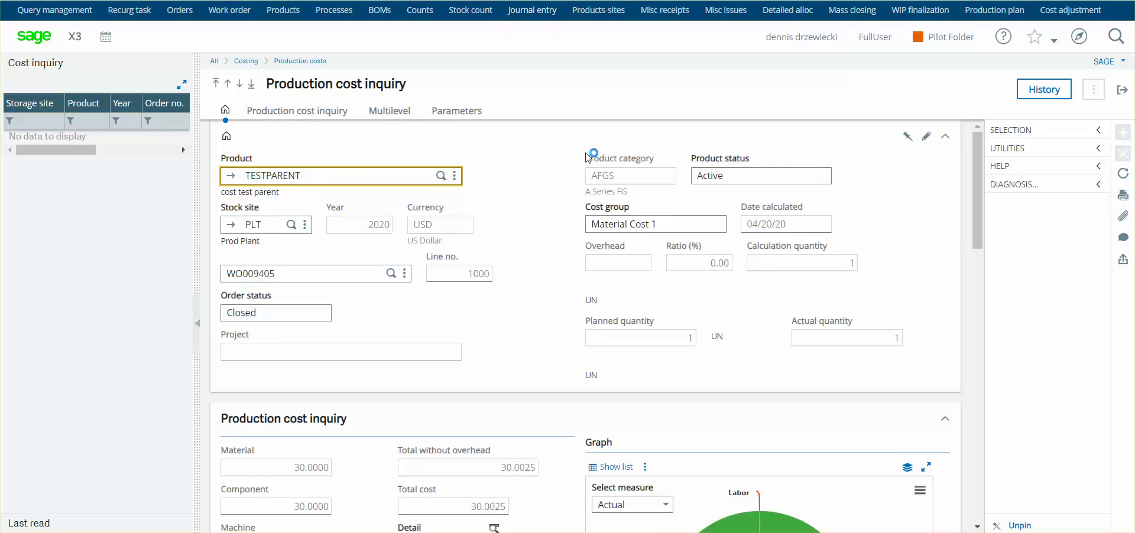
{"action": "right_click", "coordinate": [124, 0]}
{"action": "left_click", "coordinate": [252, 310]}
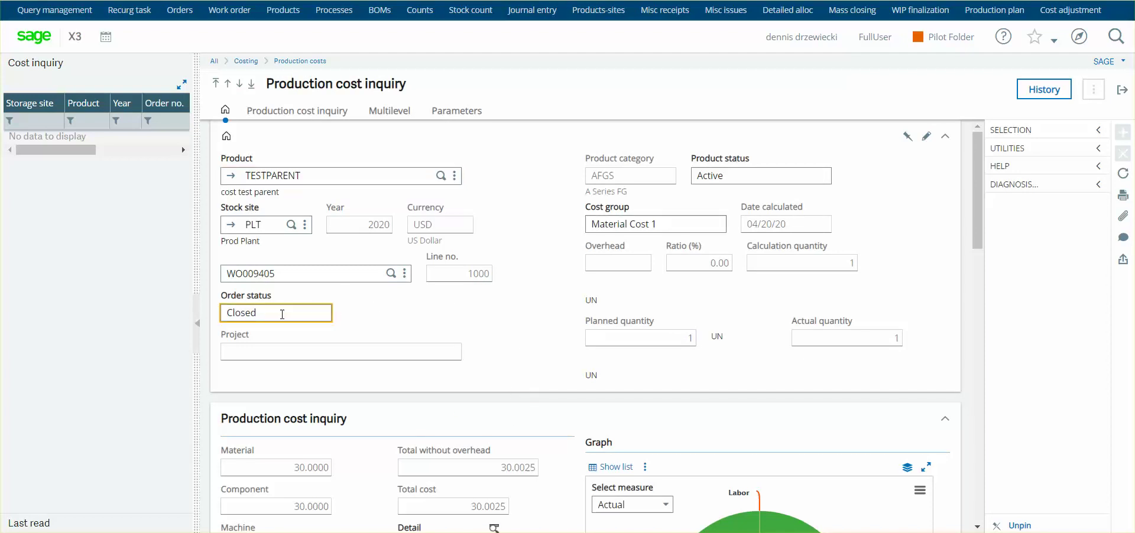
Step: Close the cost inquiry and confirm the work order list shows WO009405 as Closed + Costed
{"action": "left_click", "coordinate": [1122, 91]}
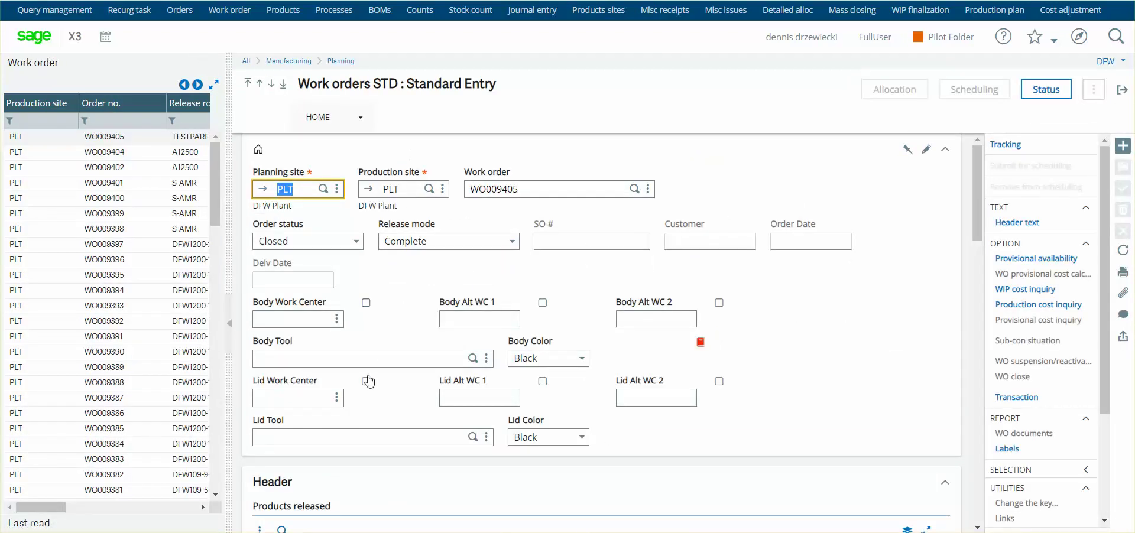
{"action": "scroll", "coordinate": [357, 353], "scroll_direction": "down", "scroll_amount": 5}
{"action": "scroll", "coordinate": [378, 343], "scroll_direction": "down", "scroll_amount": 2}
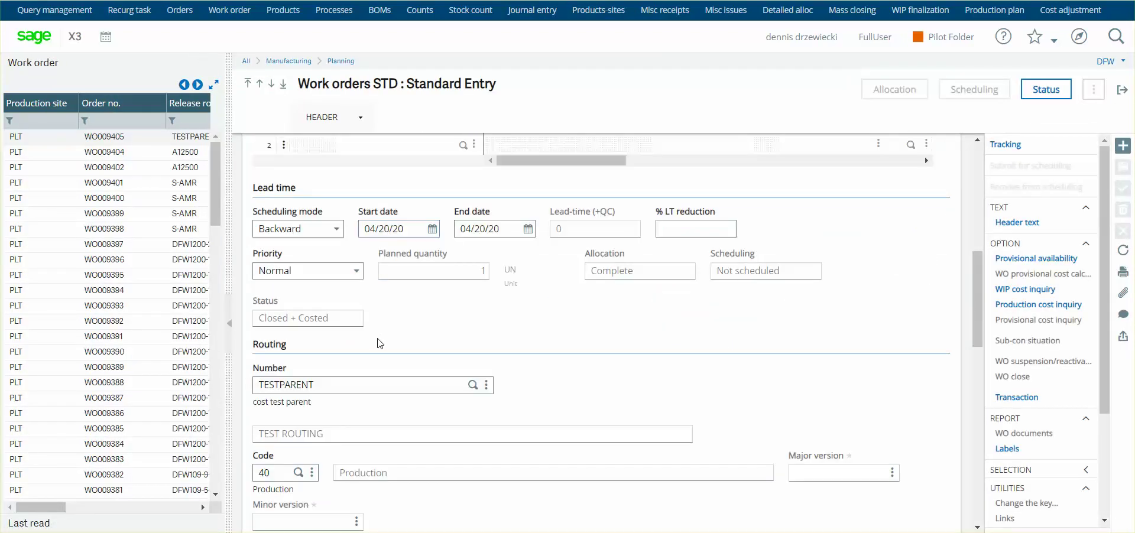
{"action": "scroll", "coordinate": [396, 327], "scroll_direction": "up", "scroll_amount": 7}
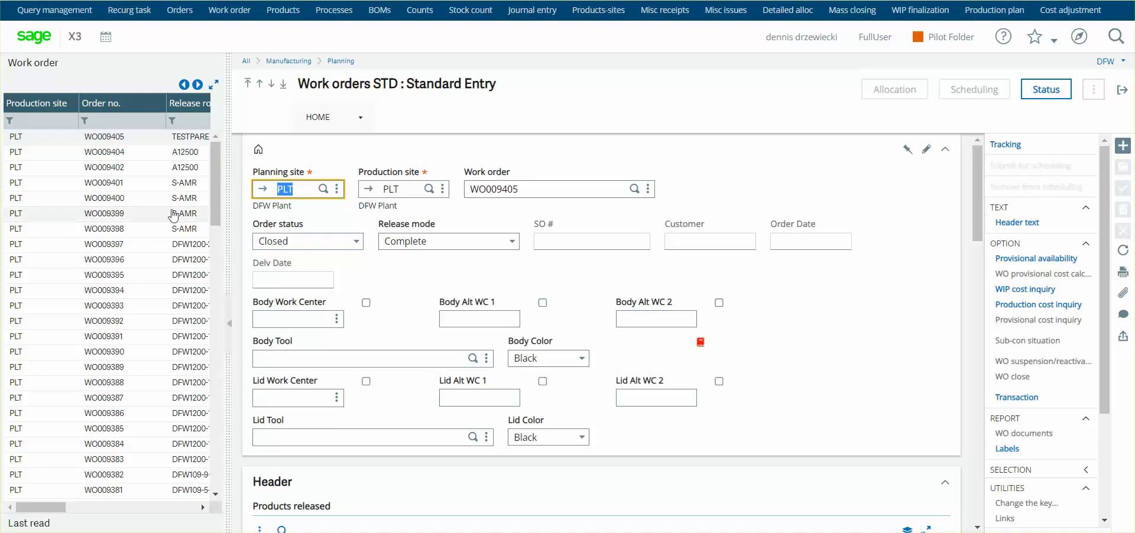
{"action": "left_click_drag", "start_coordinate": [51, 507], "coordinate": [118, 526]}
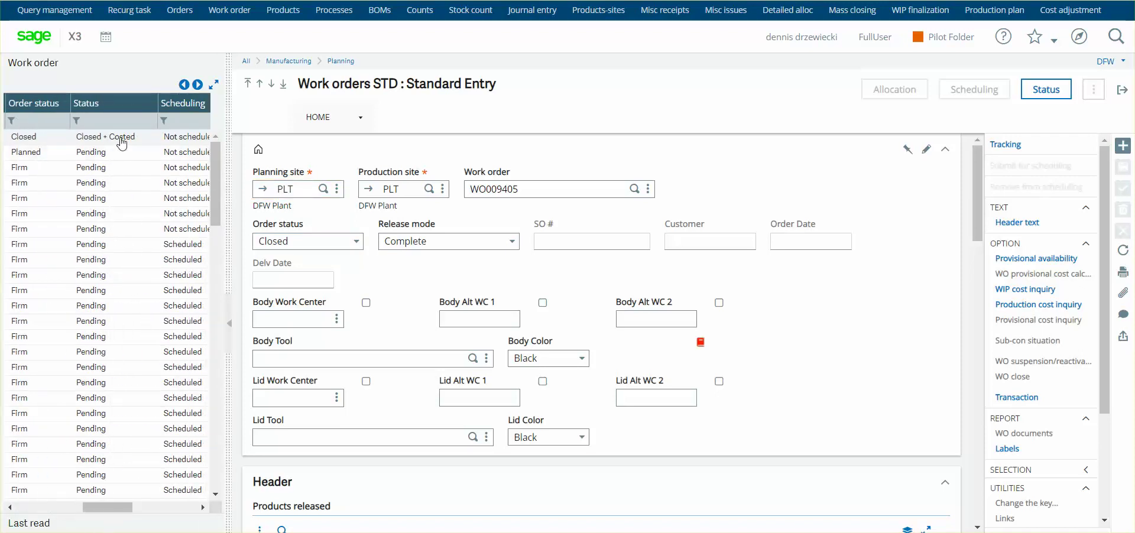
{"action": "scroll", "coordinate": [380, 313], "scroll_direction": "down", "scroll_amount": 10}
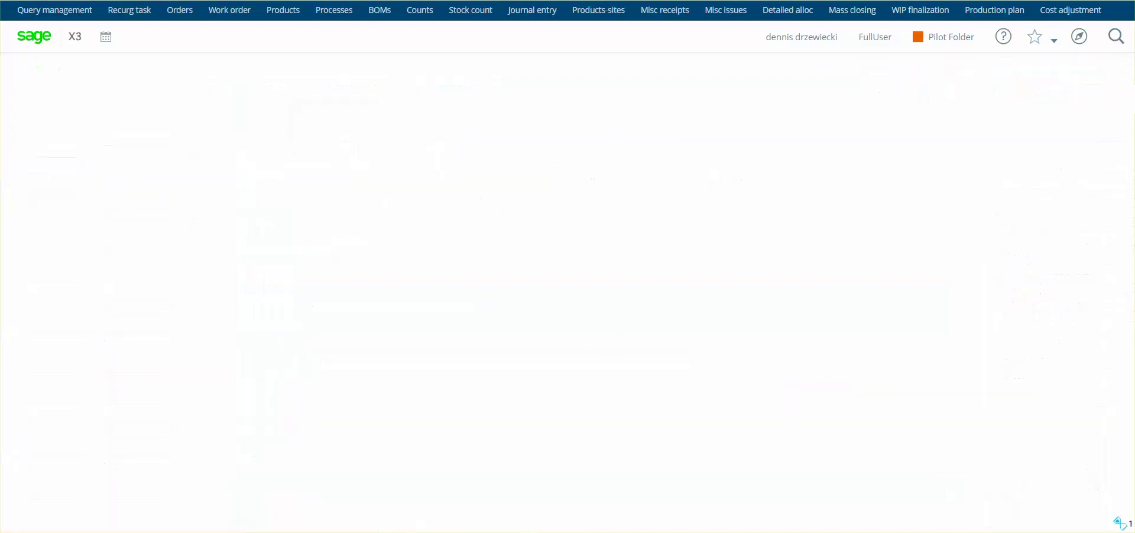
Step: Close the work order and open Purchasing > Invoices using the ALL Full entry transaction
{"action": "left_click", "coordinate": [1115, 102]}
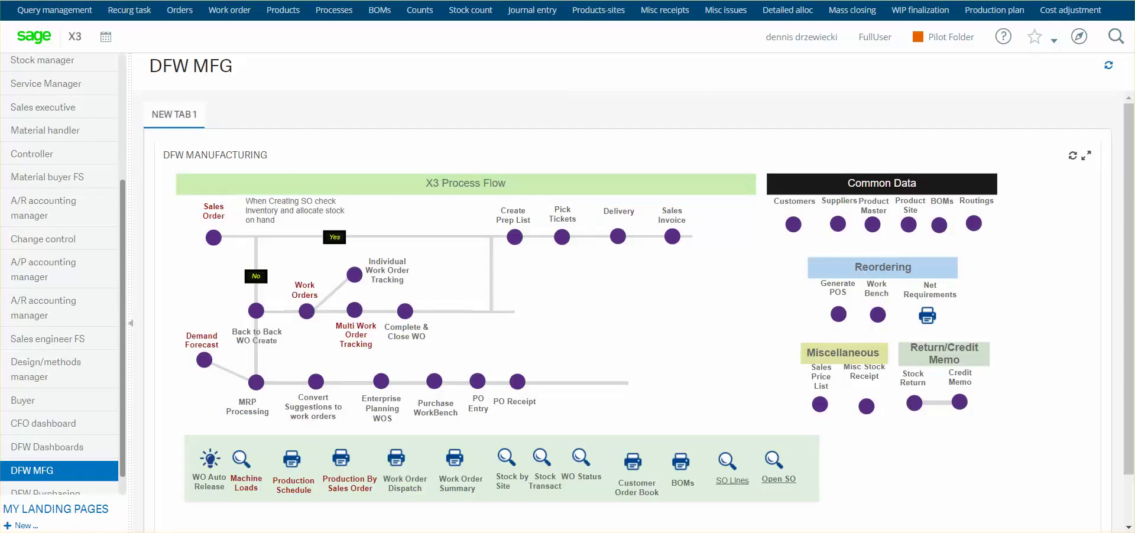
{"action": "left_click", "coordinate": [1079, 37]}
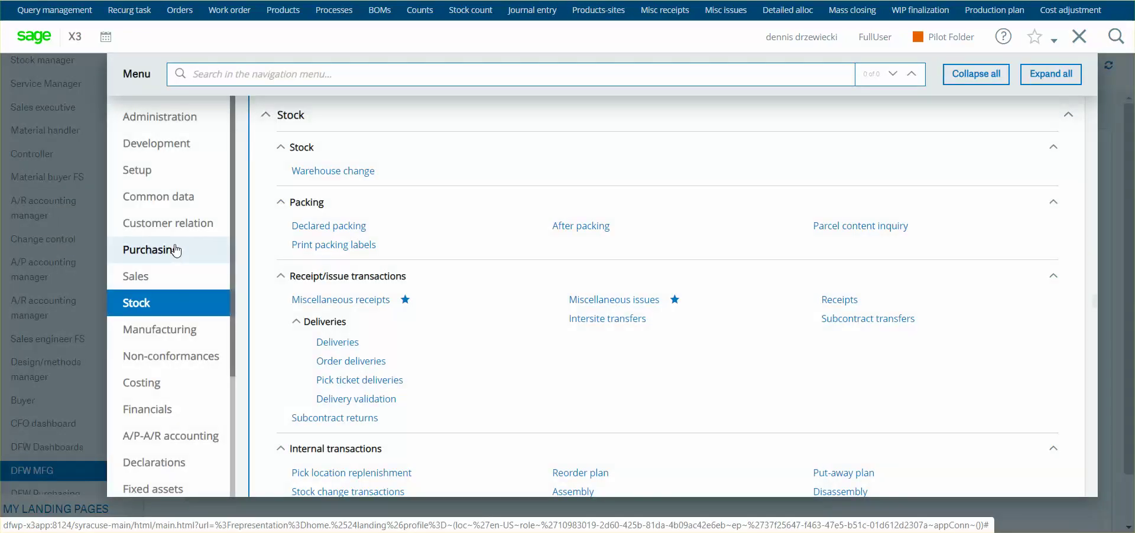
{"action": "left_click", "coordinate": [172, 250]}
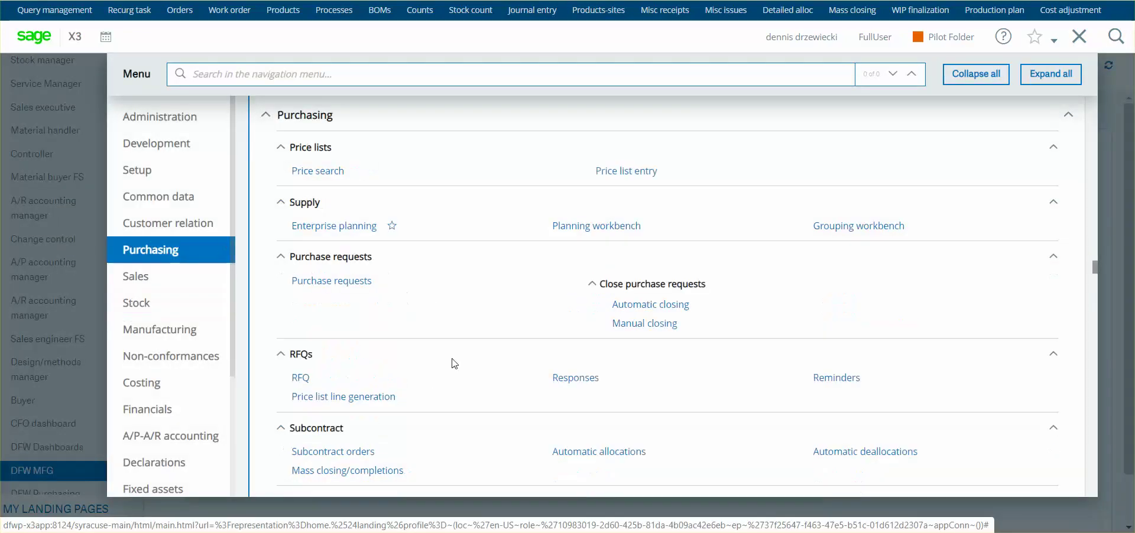
{"action": "scroll", "coordinate": [438, 375], "scroll_direction": "down", "scroll_amount": 5}
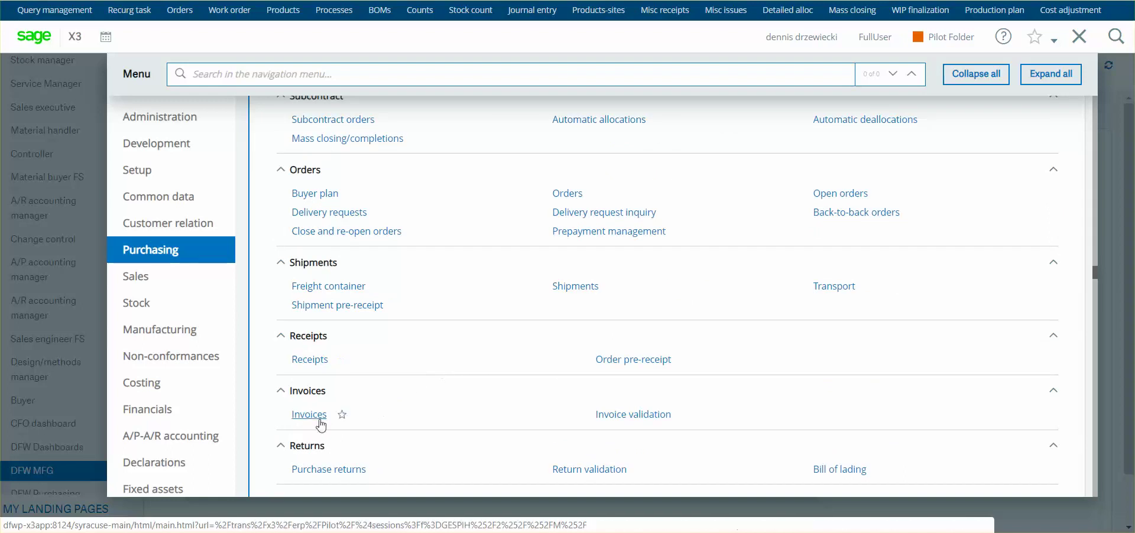
{"action": "left_click", "coordinate": [308, 415]}
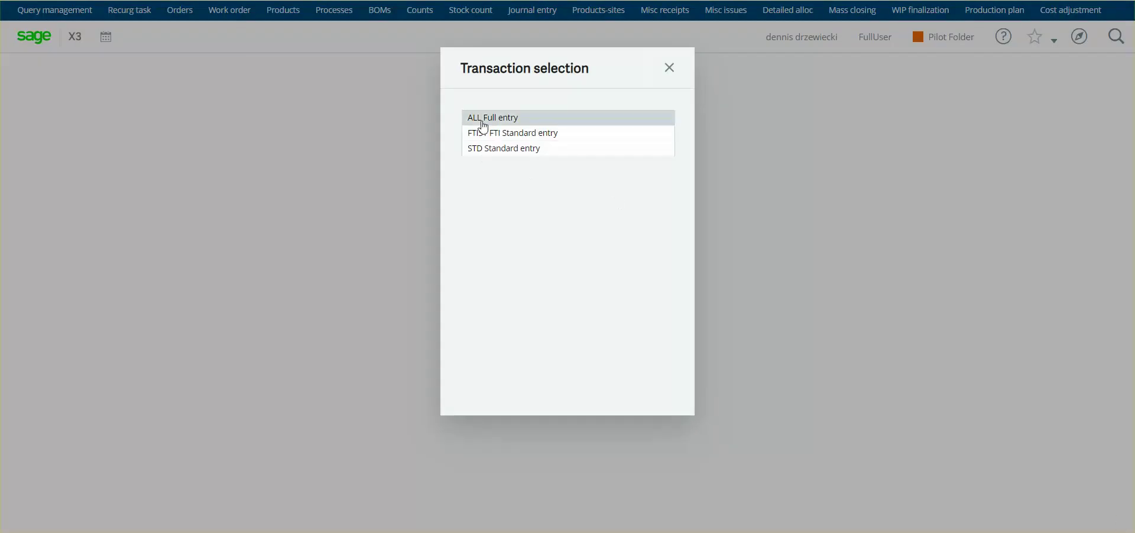
{"action": "left_click", "coordinate": [484, 121]}
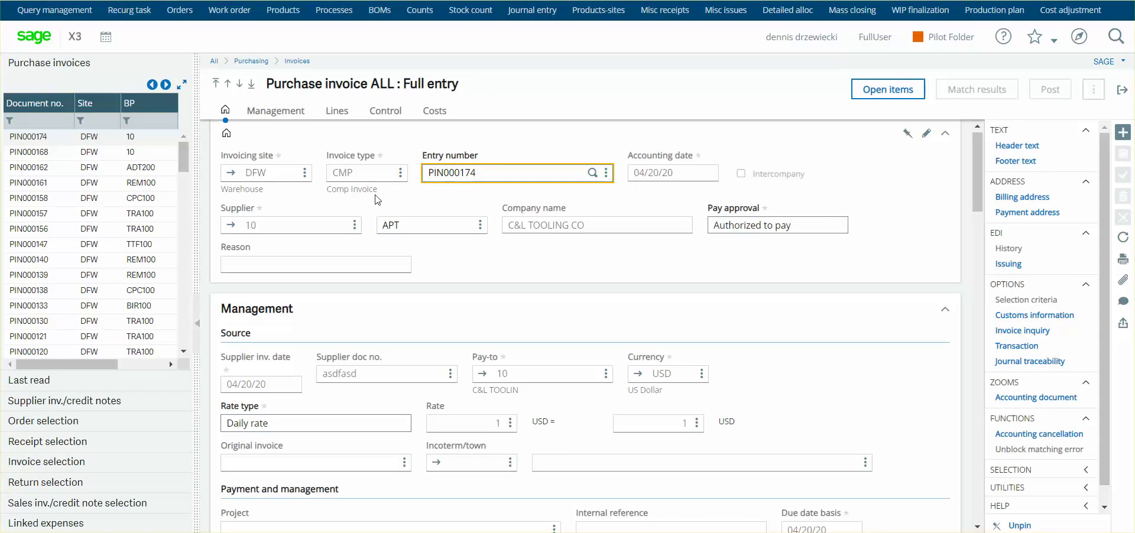
Step: Start a new invoice at site DFW, type CMP, accounting date 04/20/20
{"action": "left_click", "coordinate": [1122, 132]}
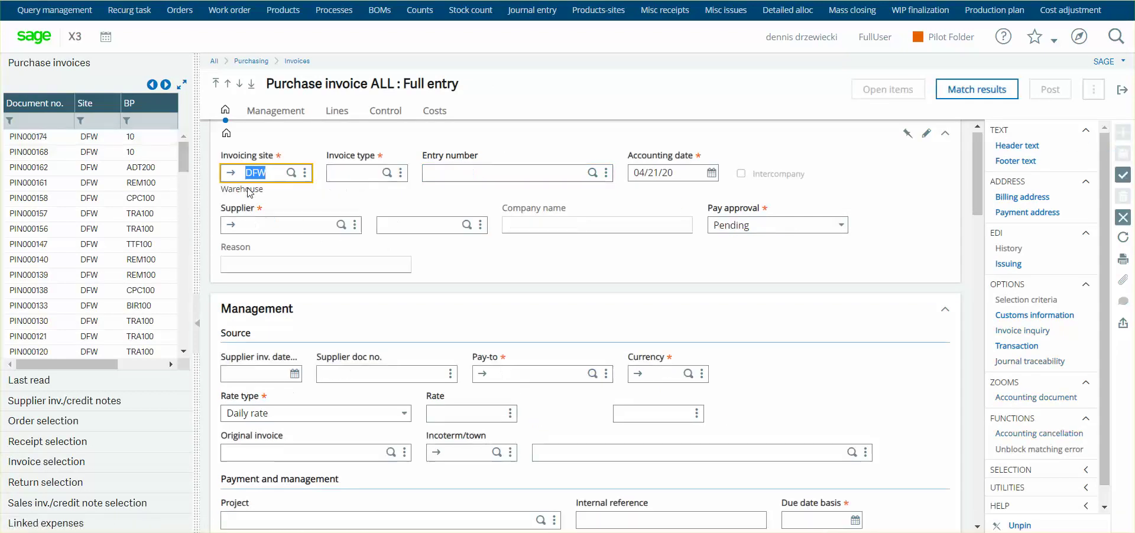
{"action": "key", "text": "Tab"}
{"action": "left_click", "coordinate": [387, 174]}
{"action": "left_click", "coordinate": [518, 230]}
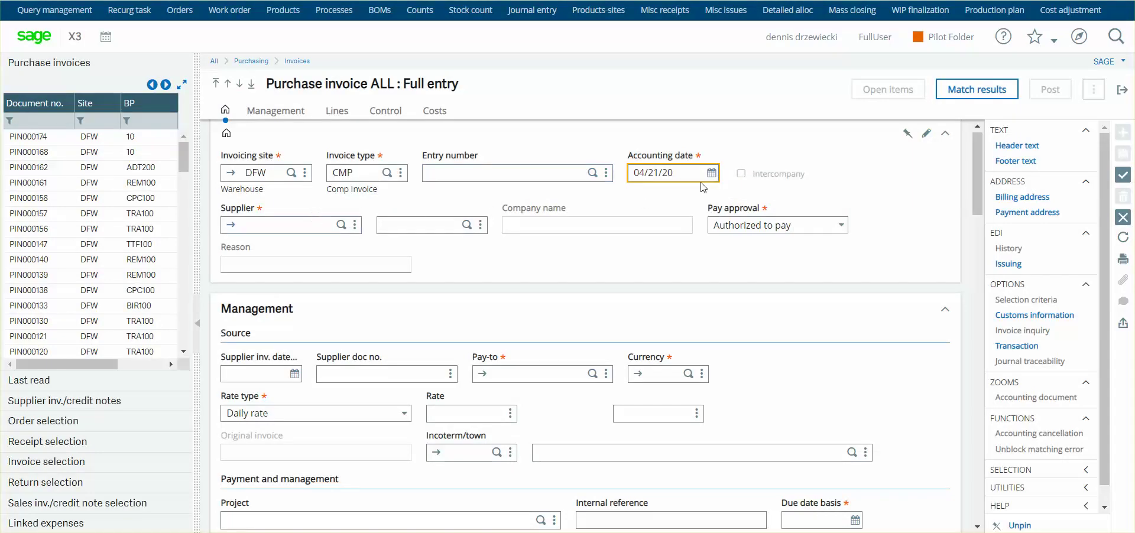
{"action": "left_click", "coordinate": [711, 172]}
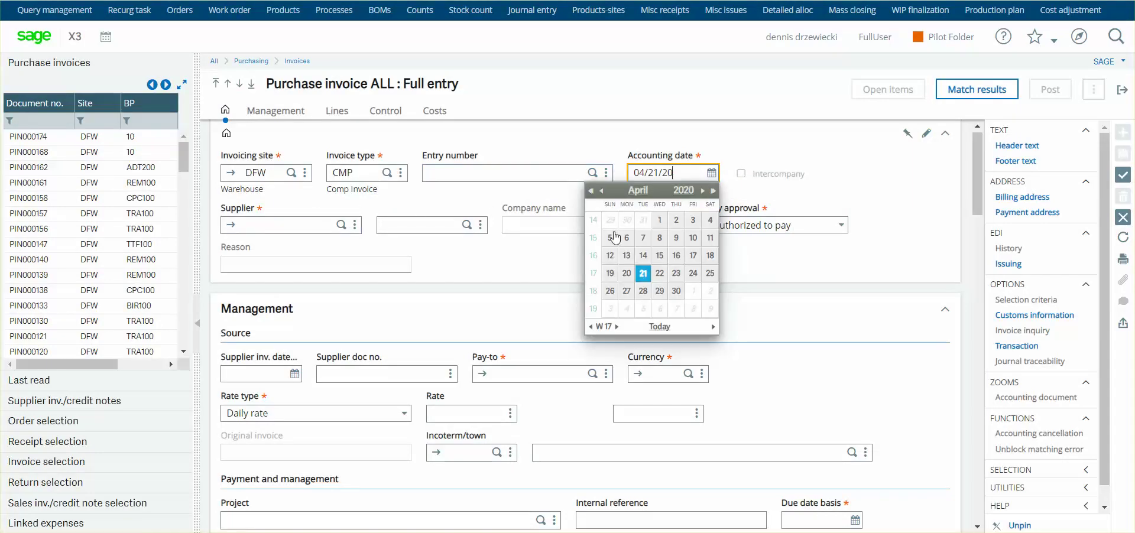
{"action": "left_click", "coordinate": [627, 273]}
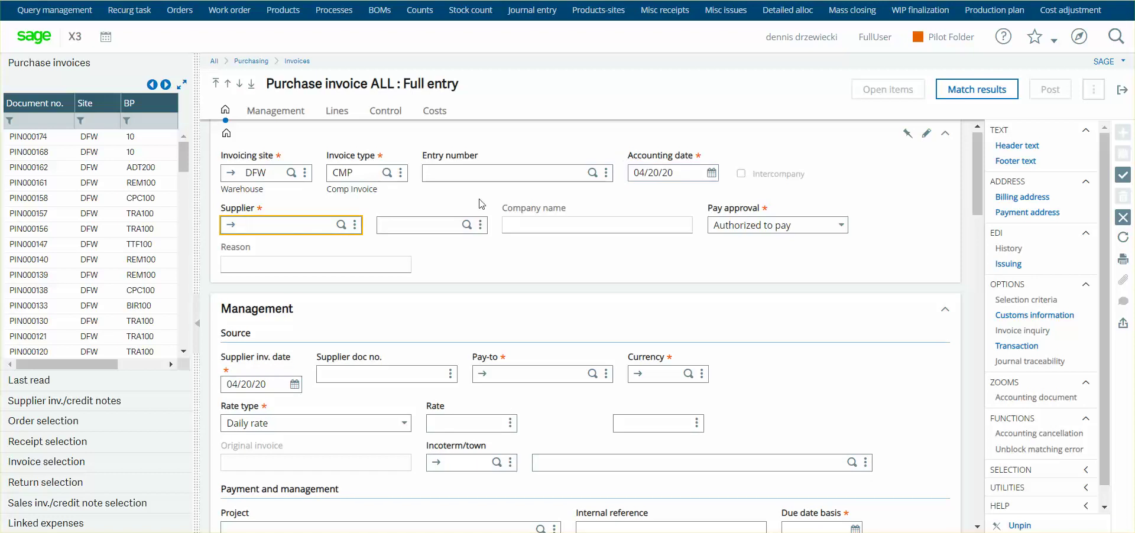
Step: Enter supplier 10 and supplier document number INV123456, and source line 1 from Order
{"action": "type", "text": "10"}
{"action": "key", "text": "Tab"}
{"action": "scroll", "coordinate": [378, 289], "scroll_direction": "down", "scroll_amount": 5}
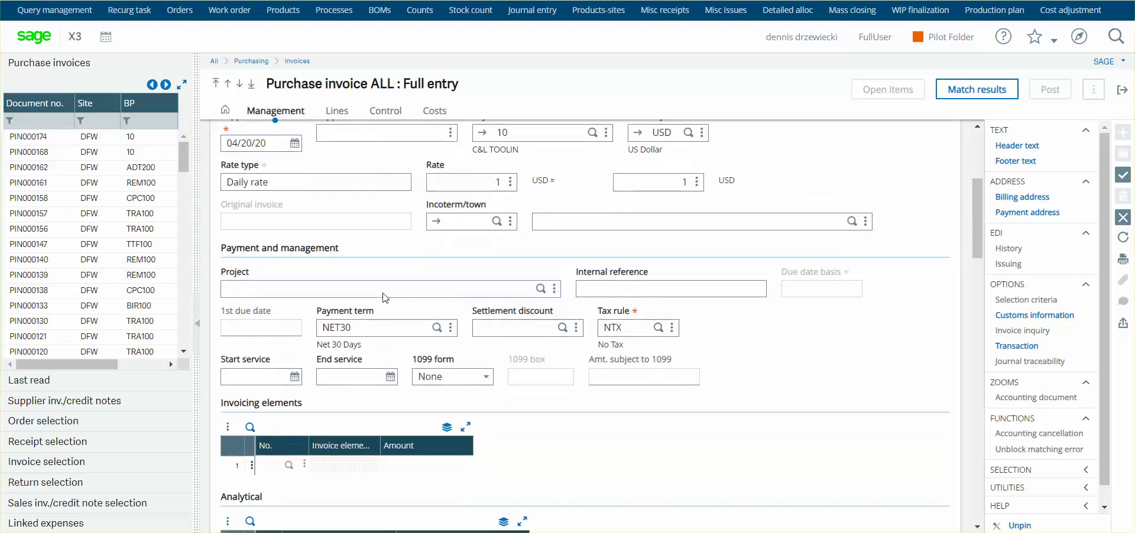
{"action": "scroll", "coordinate": [384, 293], "scroll_direction": "down", "scroll_amount": 10}
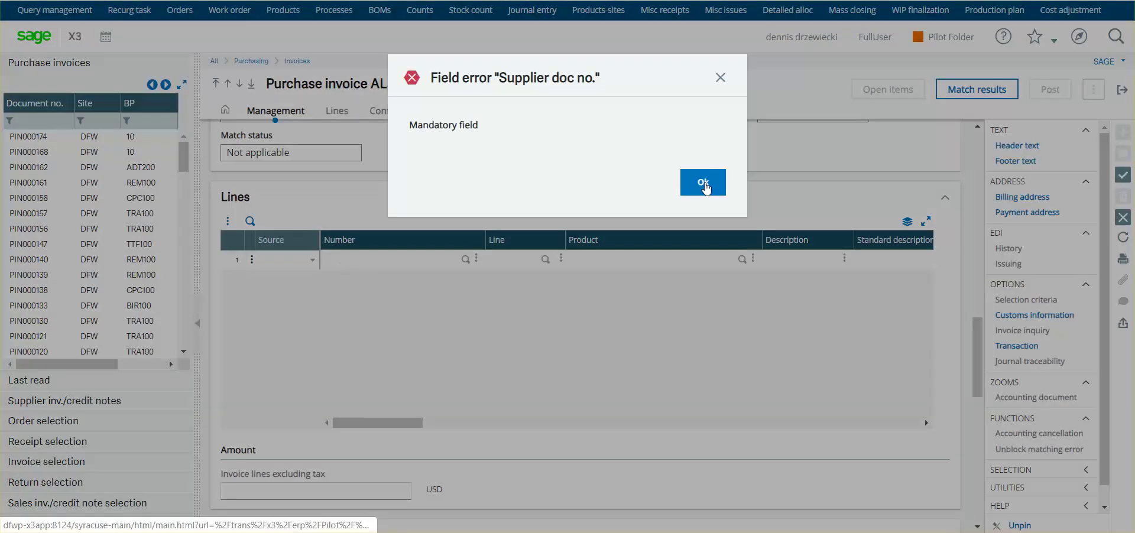
{"action": "left_click", "coordinate": [703, 185]}
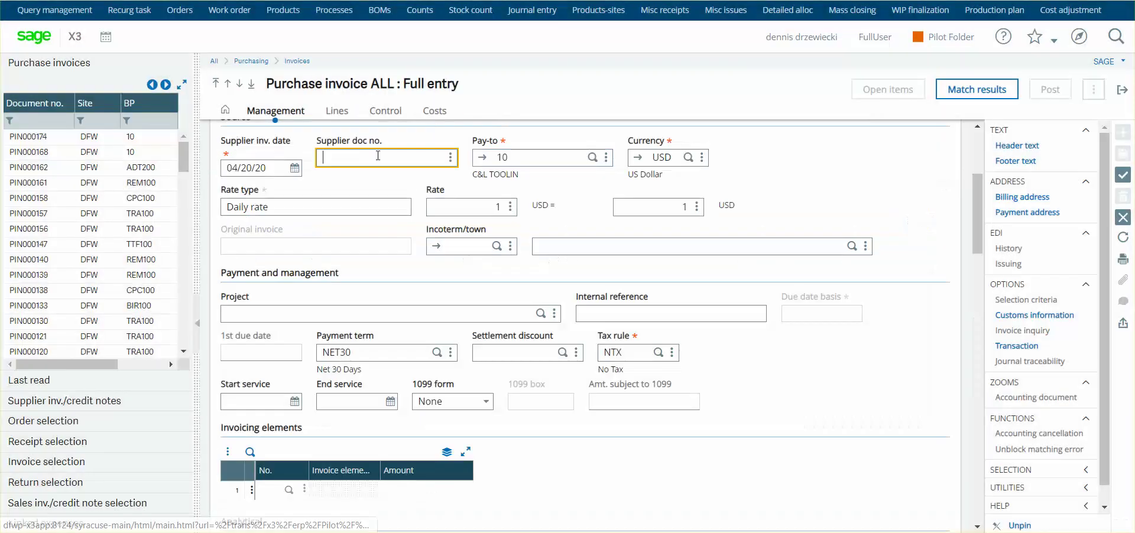
{"action": "type", "text": "INV123456"}
{"action": "scroll", "coordinate": [367, 361], "scroll_direction": "down", "scroll_amount": 10}
{"action": "left_click", "coordinate": [284, 411]}
Step: Fill line 1 from the first purchase order's line 1000, with account 20500, tax NT, type Purchase
{"action": "left_click", "coordinate": [451, 410]}
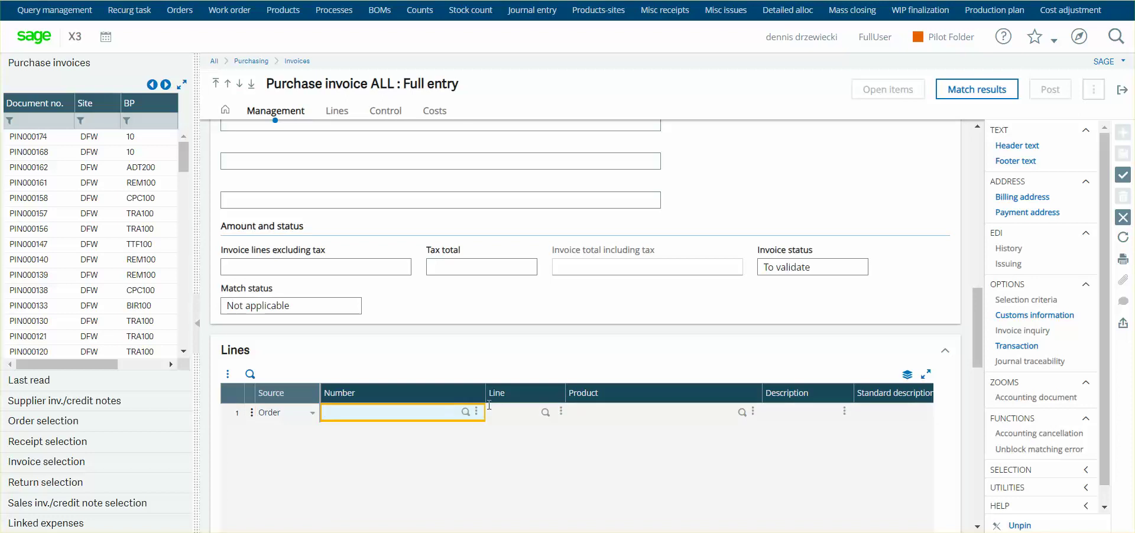
{"action": "left_click", "coordinate": [467, 412]}
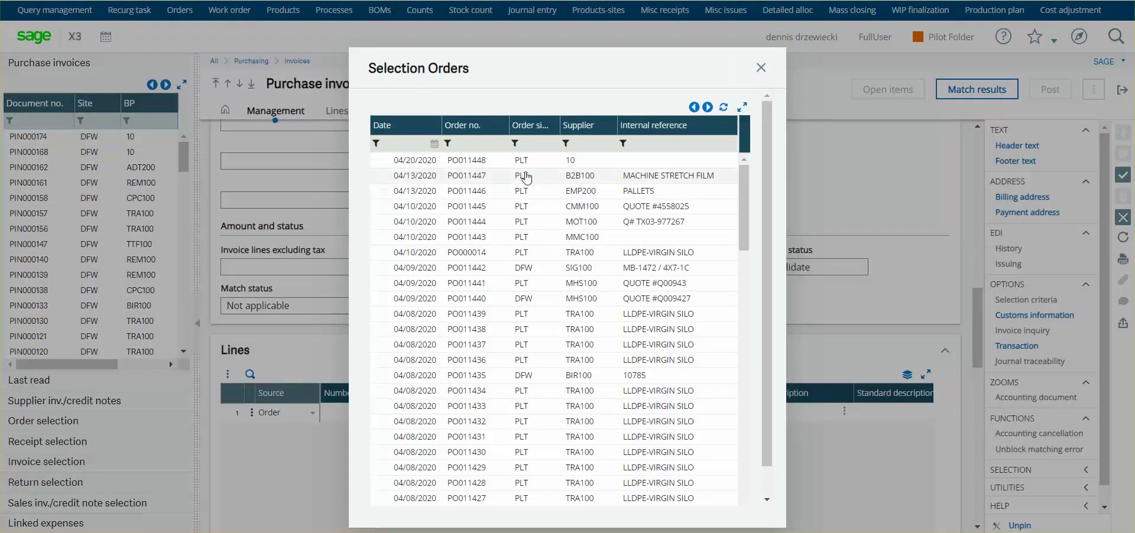
{"action": "left_click", "coordinate": [514, 160]}
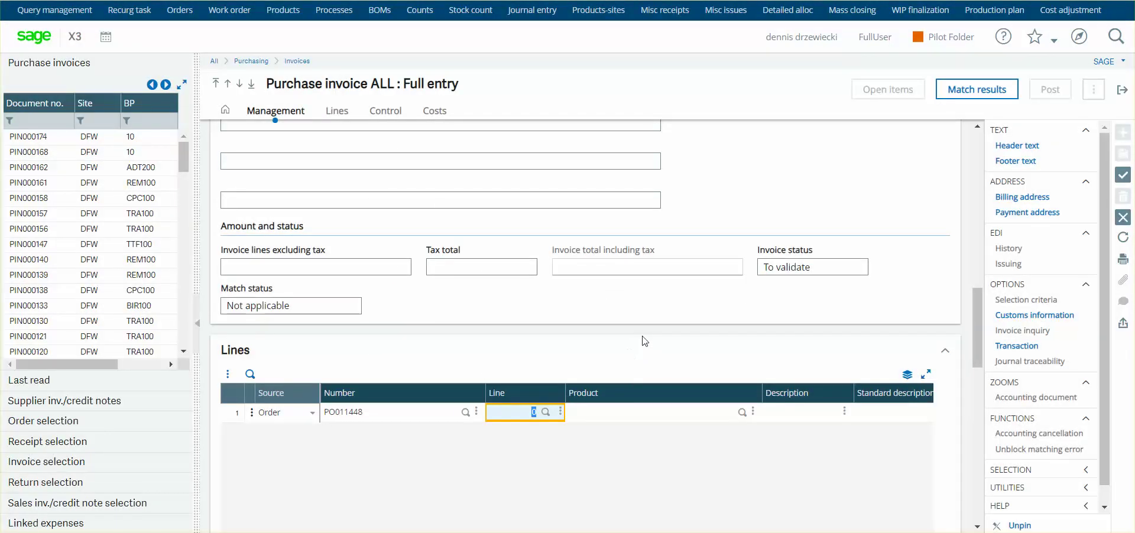
{"action": "left_click", "coordinate": [545, 412]}
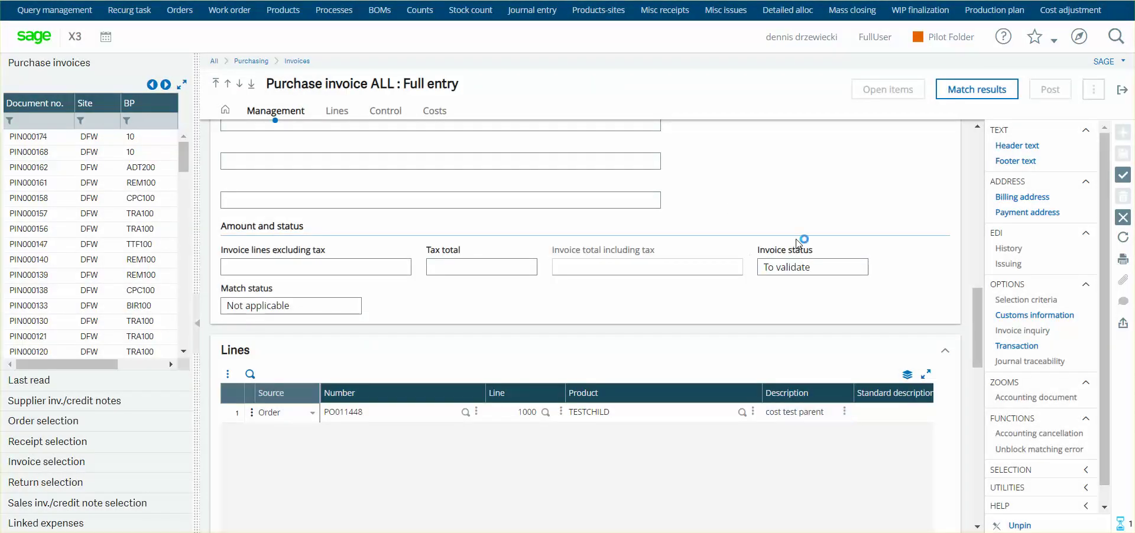
{"action": "key", "text": "Tab"}
{"action": "key", "text": "Tab"}
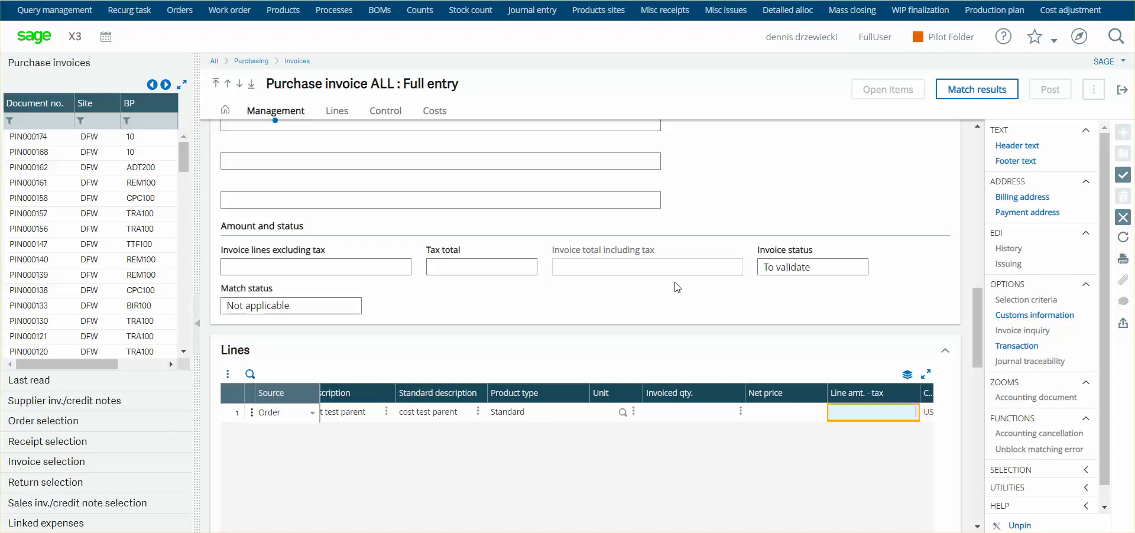
{"action": "key", "text": "Tab"}
{"action": "key", "text": "Tab"}
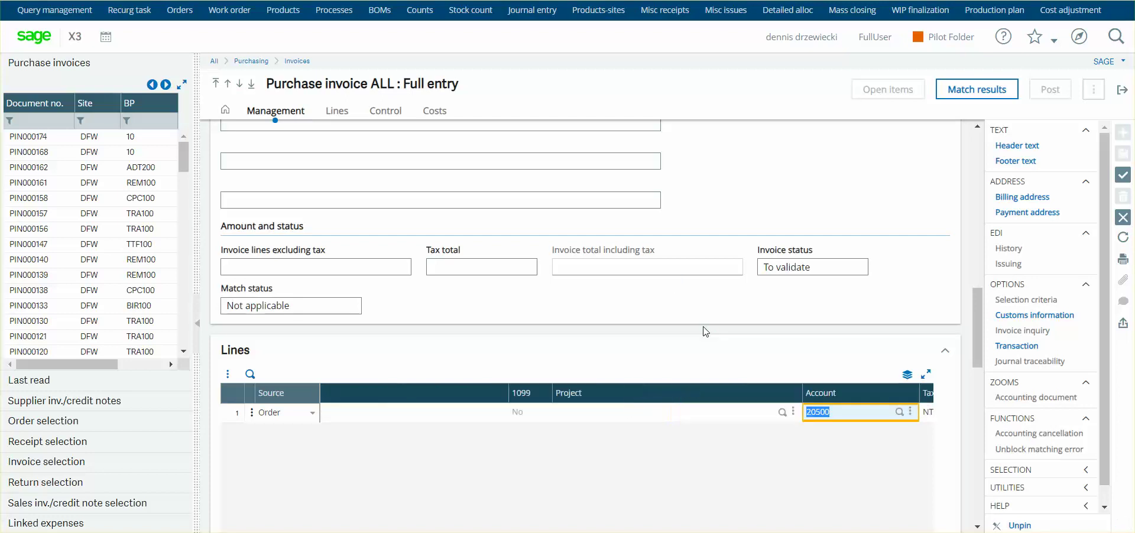
{"action": "key", "text": "Tab"}
{"action": "key", "text": "Tab"}
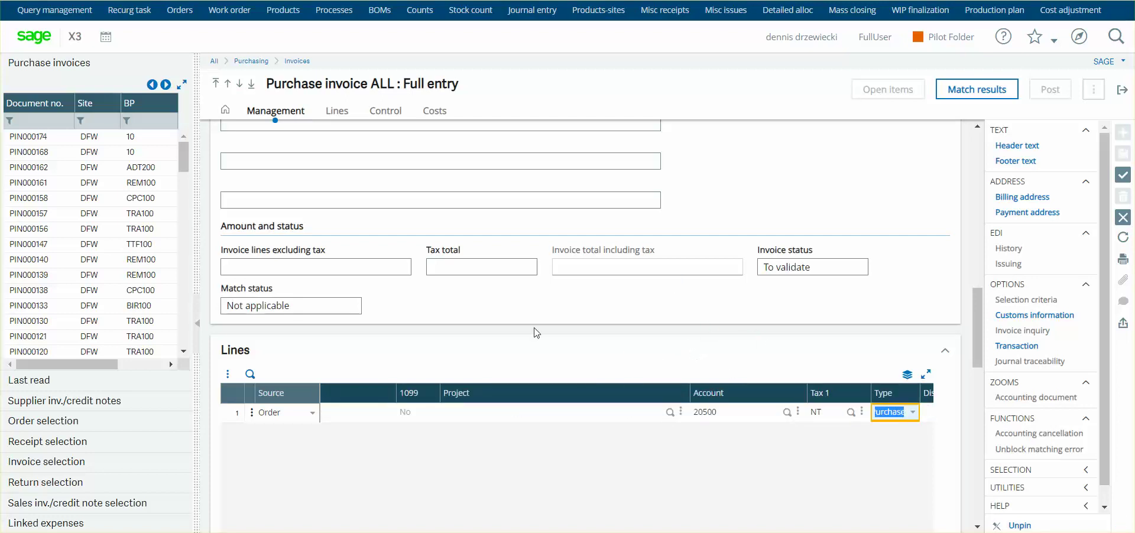
{"action": "left_click", "coordinate": [638, 413]}
{"action": "scroll", "coordinate": [736, 284], "scroll_direction": "down", "scroll_amount": 5}
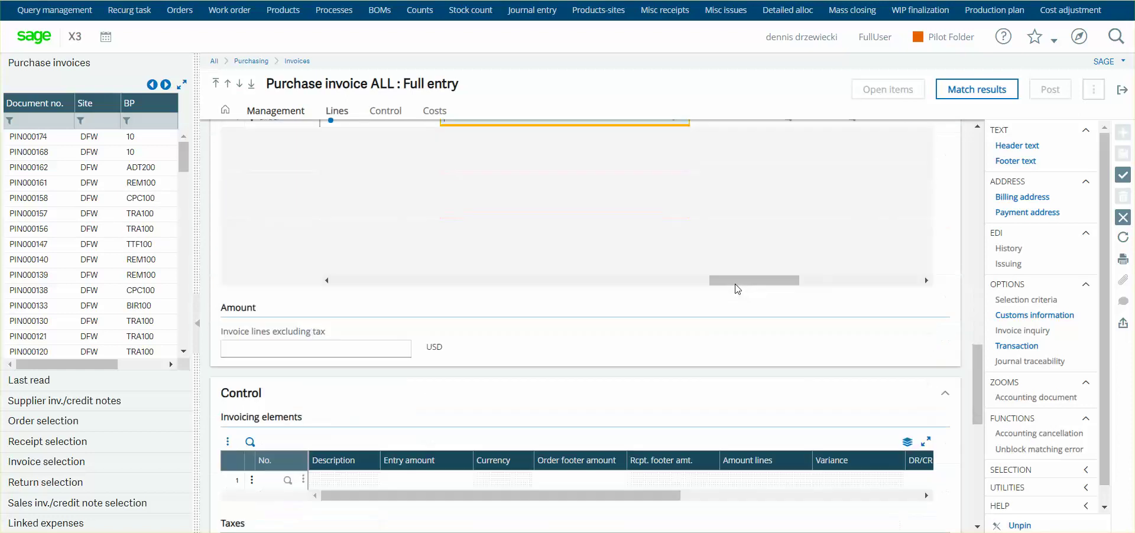
{"action": "scroll", "coordinate": [384, 353], "scroll_direction": "down", "scroll_amount": 2}
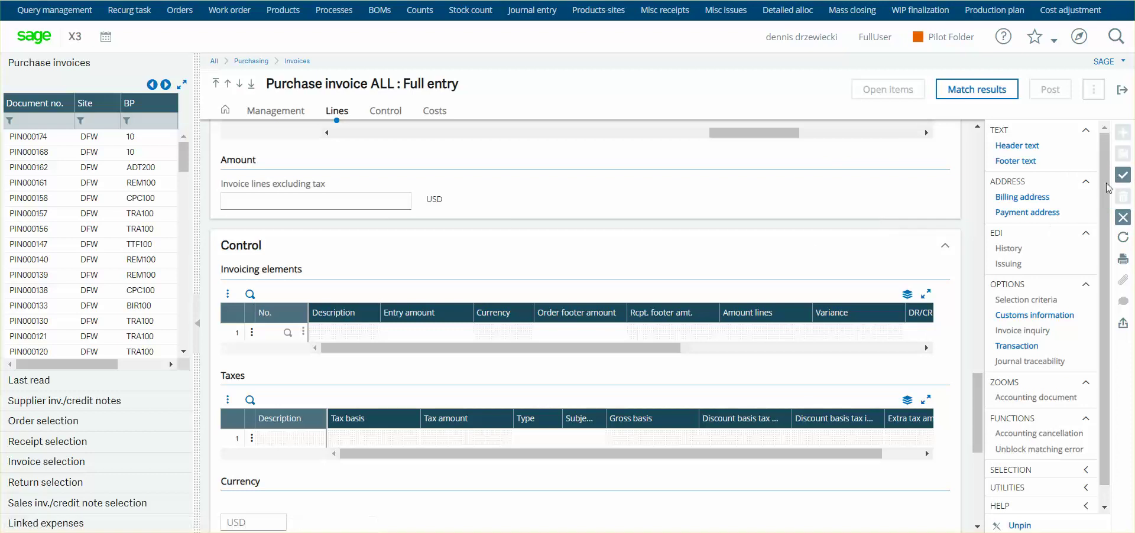
Step: Create the invoice, set lines excluding tax to 1,000.00, and save it
{"action": "left_click", "coordinate": [1122, 175]}
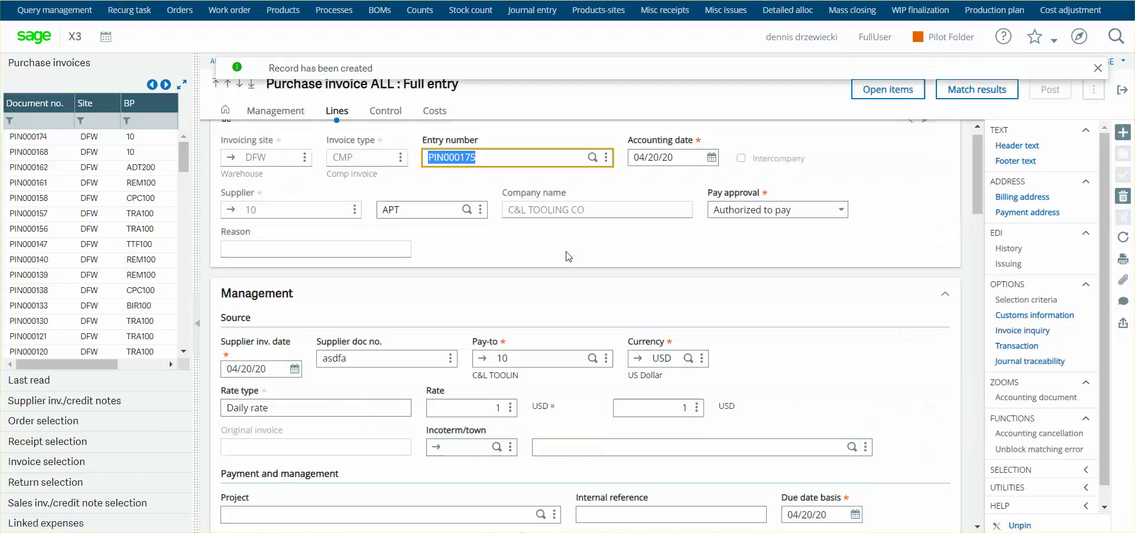
{"action": "scroll", "coordinate": [547, 305], "scroll_direction": "down", "scroll_amount": 6}
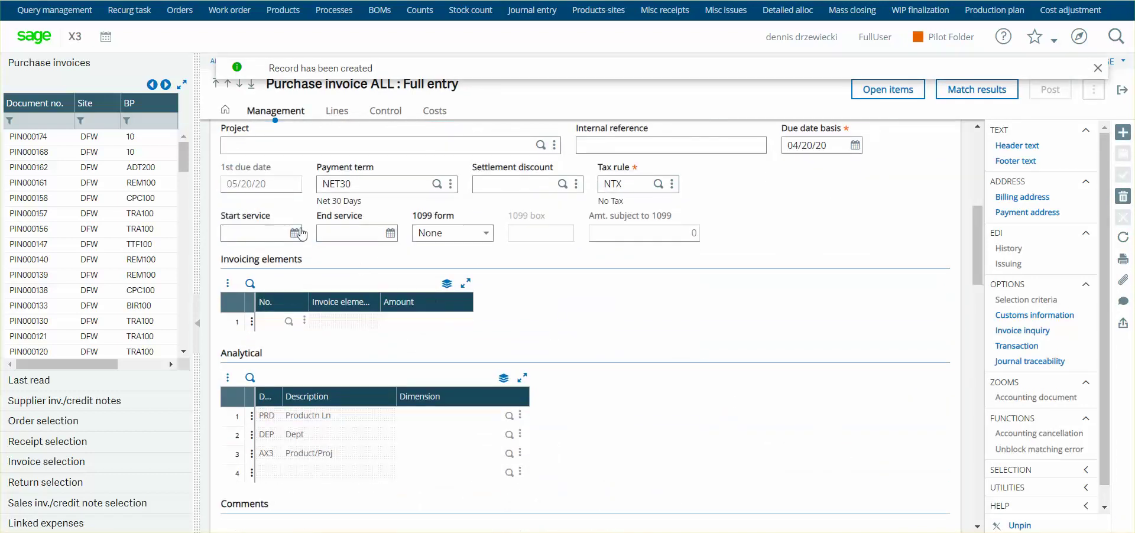
{"action": "scroll", "coordinate": [654, 313], "scroll_direction": "down", "scroll_amount": 4}
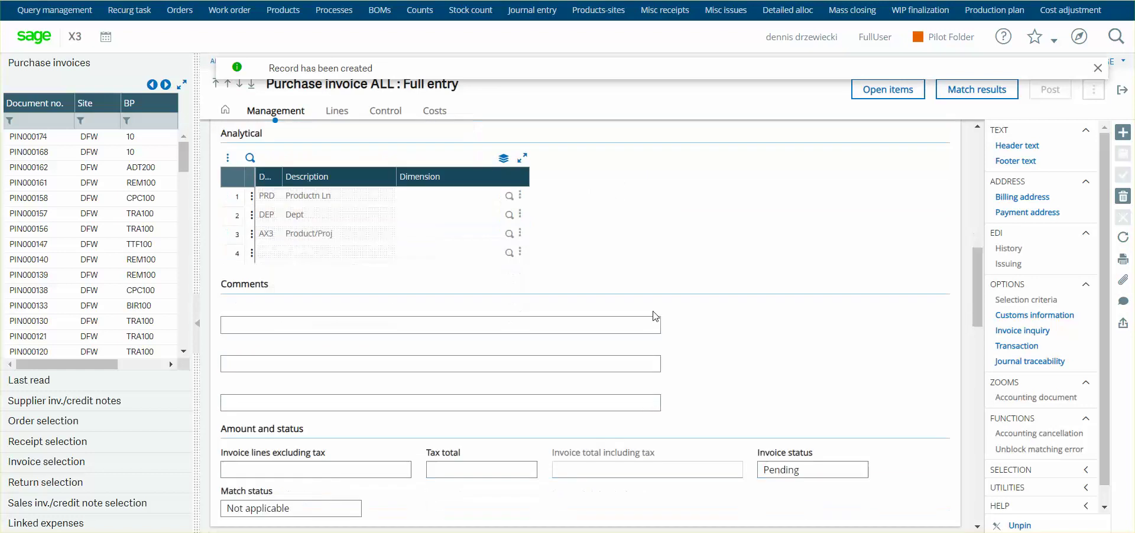
{"action": "left_click", "coordinate": [367, 393]}
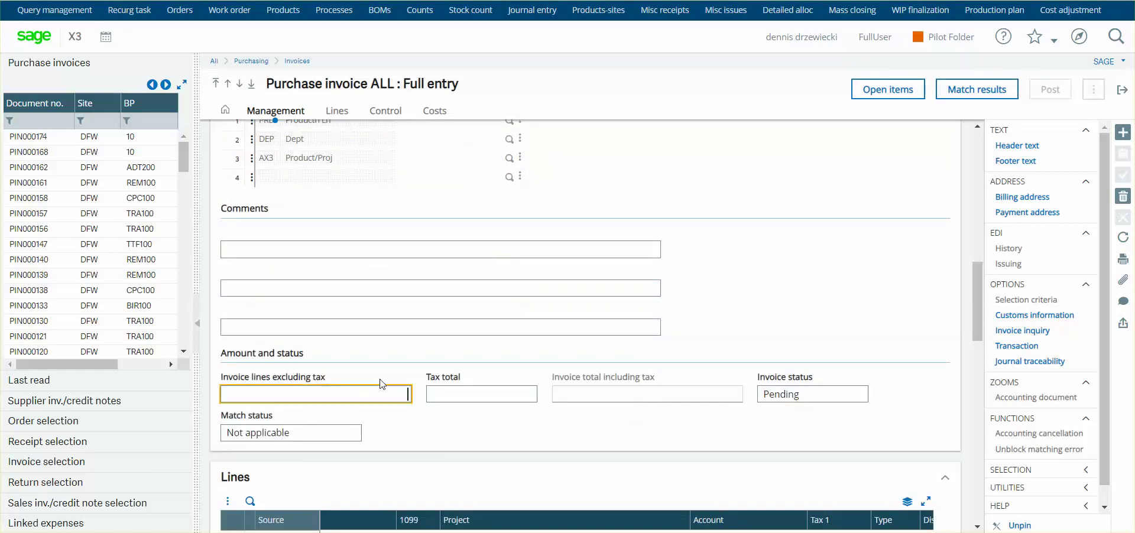
{"action": "type", "text": "1,000"}
{"action": "key", "text": "Tab"}
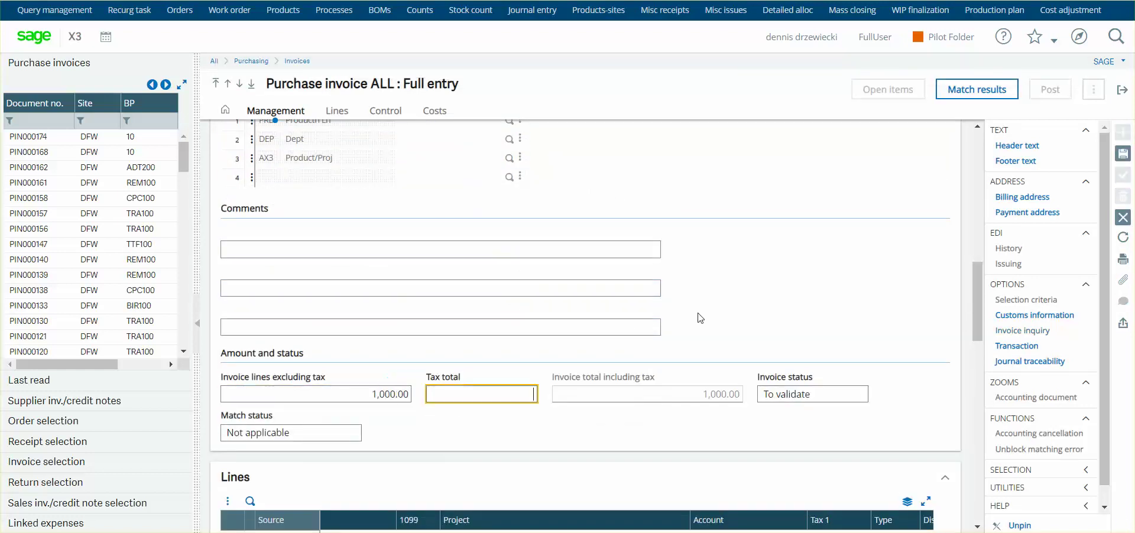
{"action": "left_click", "coordinate": [1122, 155]}
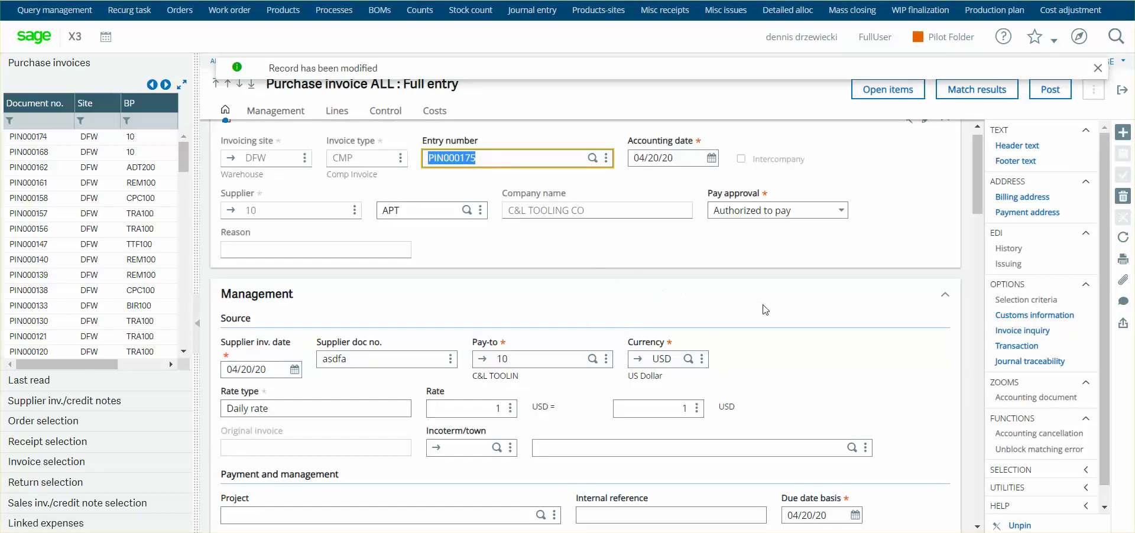
Step: Post and validate invoice PIN000175
{"action": "scroll", "coordinate": [768, 328], "scroll_direction": "down", "scroll_amount": 1}
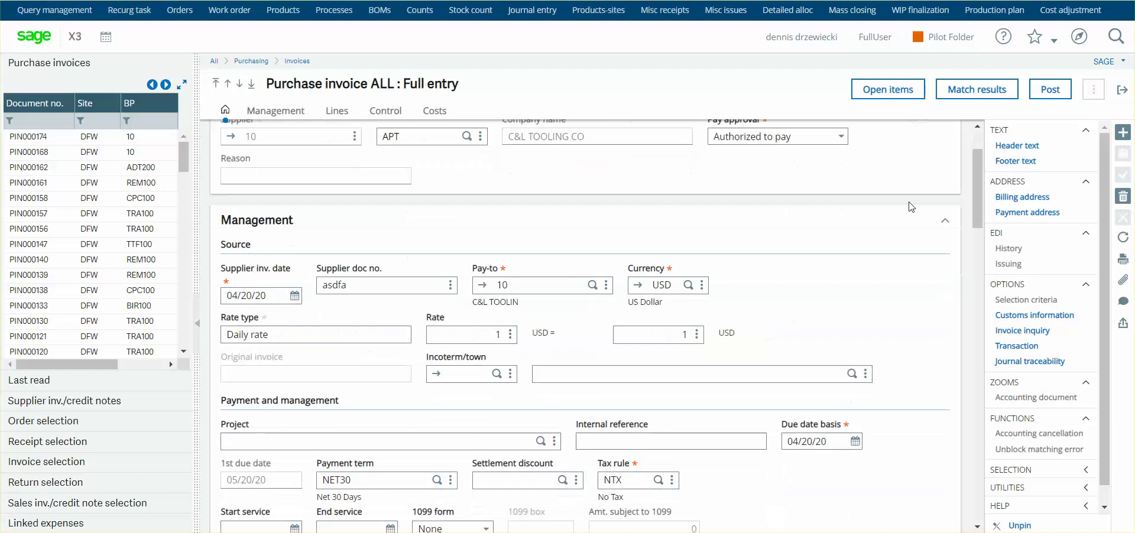
{"action": "left_click", "coordinate": [1056, 94]}
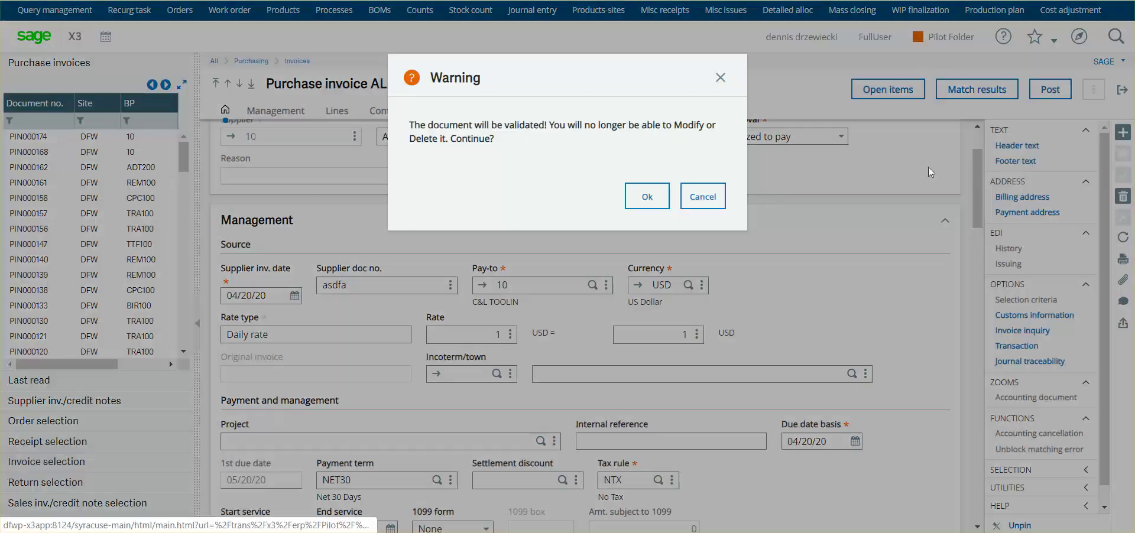
{"action": "left_click", "coordinate": [647, 196]}
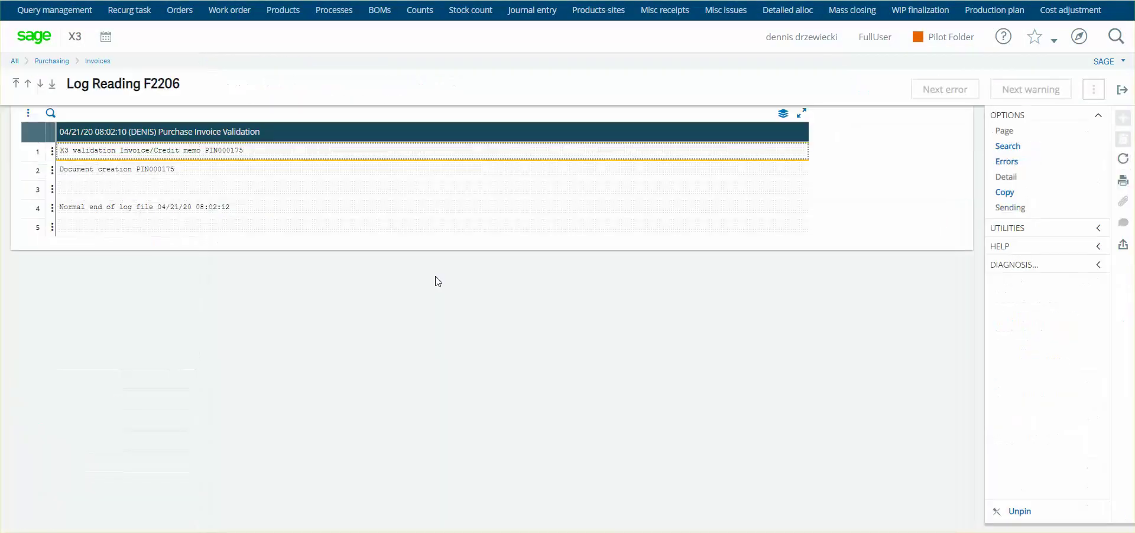
{"action": "left_click", "coordinate": [1122, 90]}
Step: Close the validation log and run the cost adjustment as a simulation
{"action": "left_click", "coordinate": [1121, 90]}
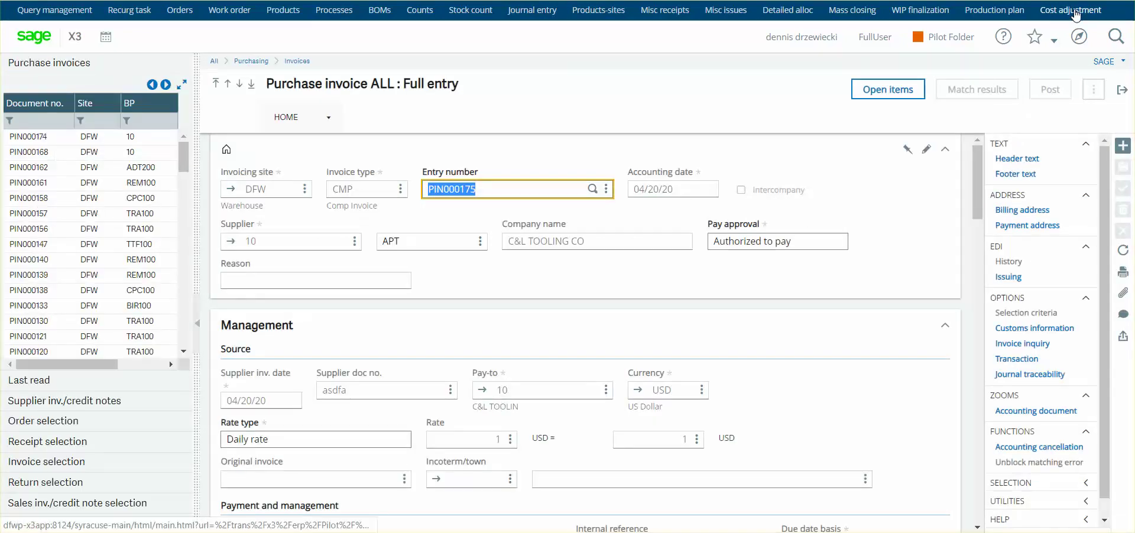
{"action": "left_click", "coordinate": [1076, 12]}
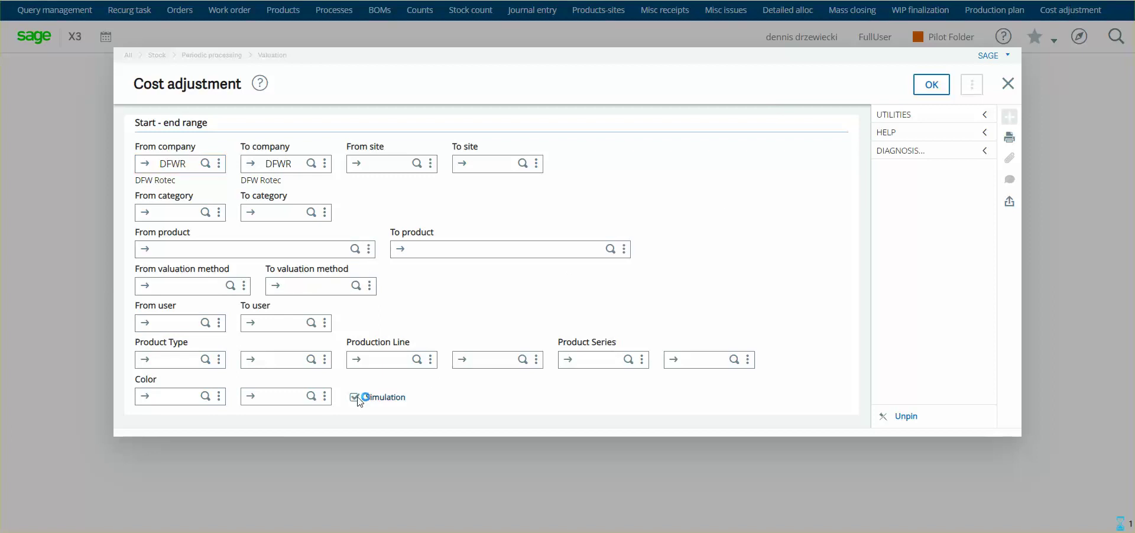
{"action": "left_click", "coordinate": [930, 86]}
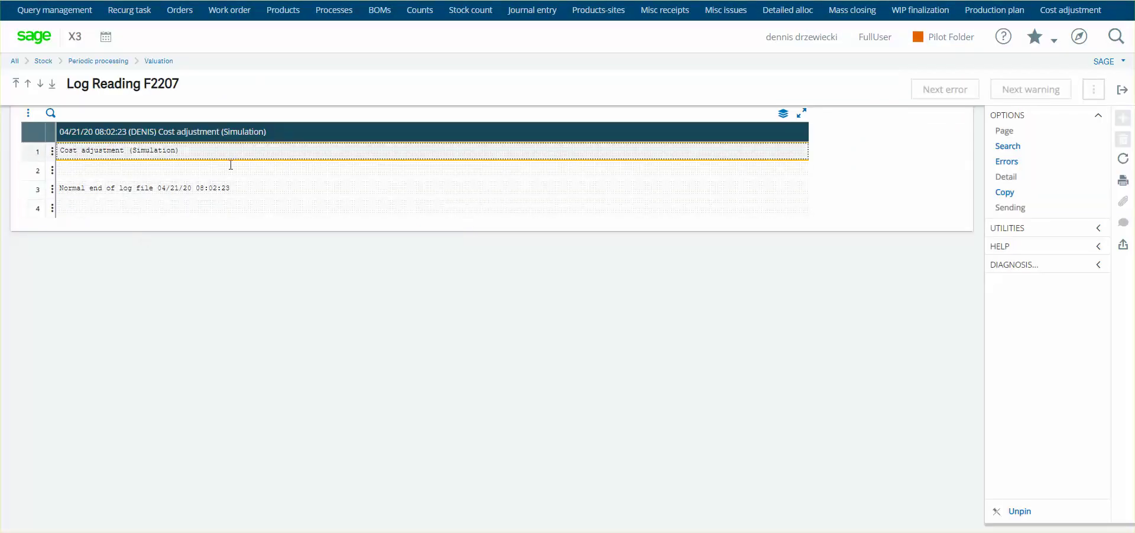
{"action": "left_click", "coordinate": [1120, 89]}
Step: Close the purchase invoice and run the cost adjustment for company DFWR
{"action": "left_click", "coordinate": [494, 116]}
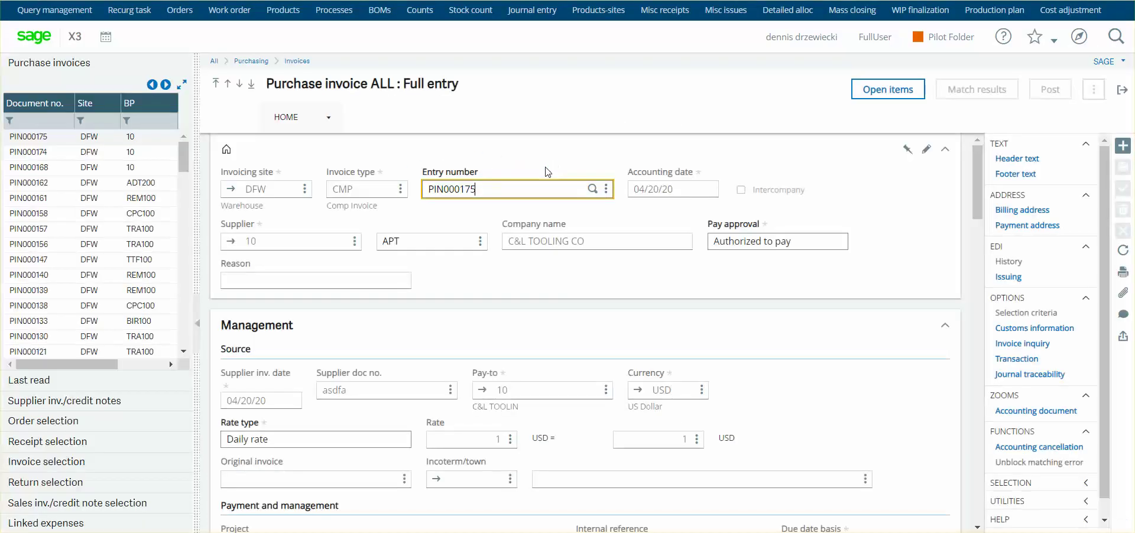
{"action": "left_click", "coordinate": [1070, 10]}
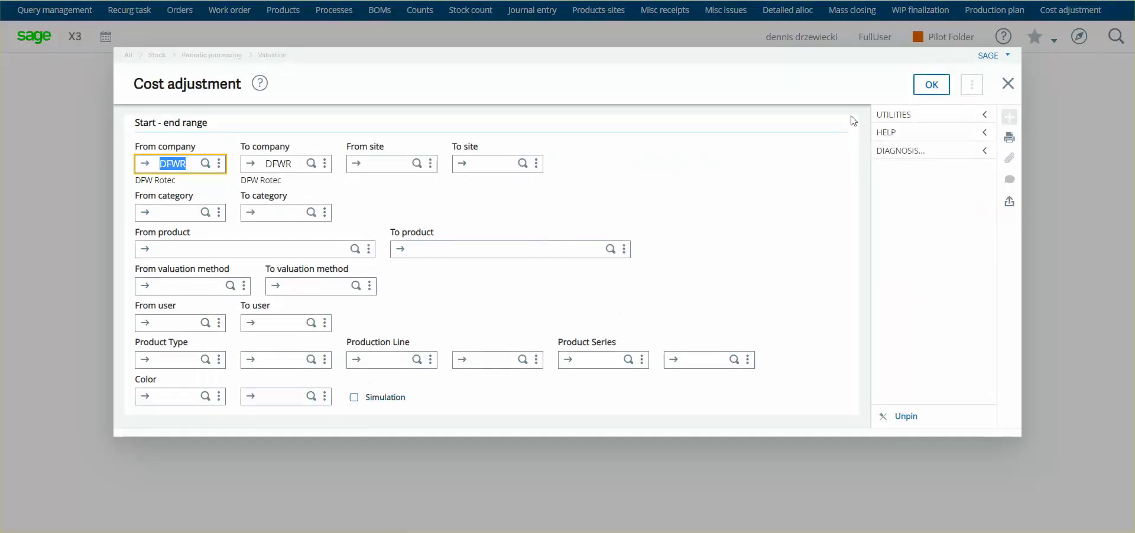
{"action": "left_click", "coordinate": [931, 84]}
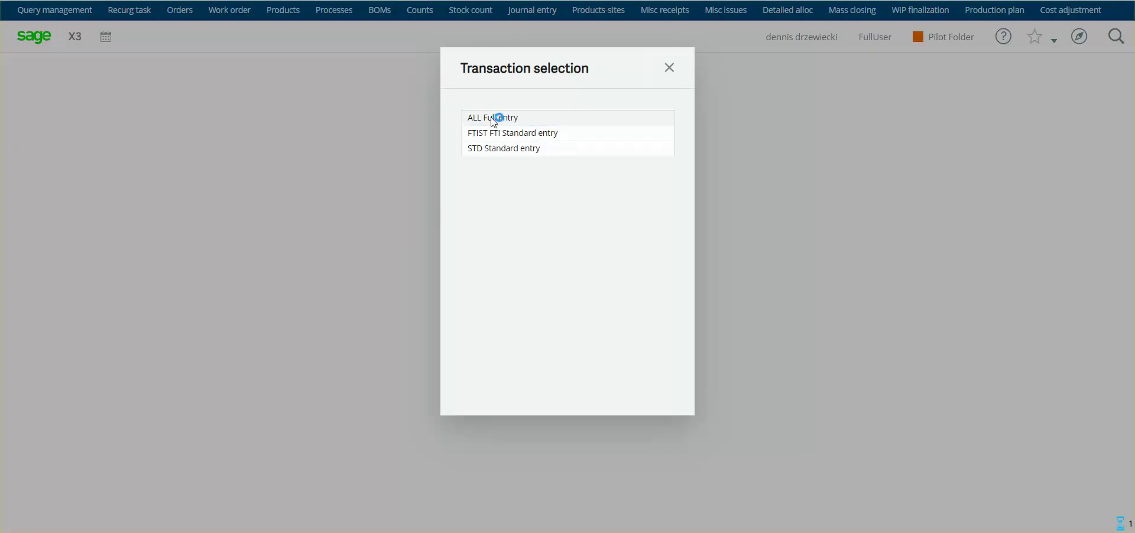
{"action": "left_click", "coordinate": [494, 118]}
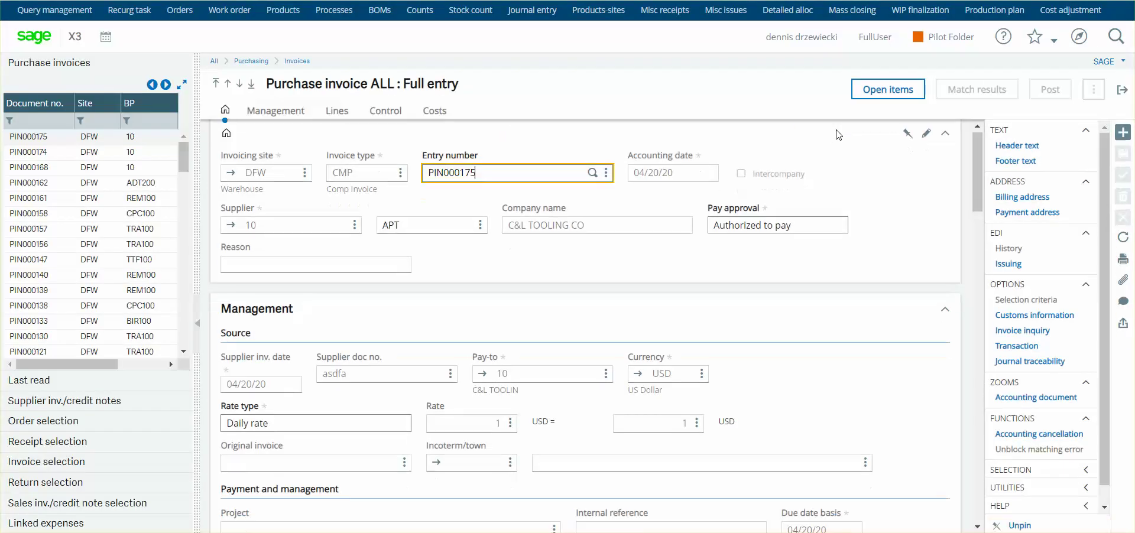
{"action": "left_click", "coordinate": [1121, 89]}
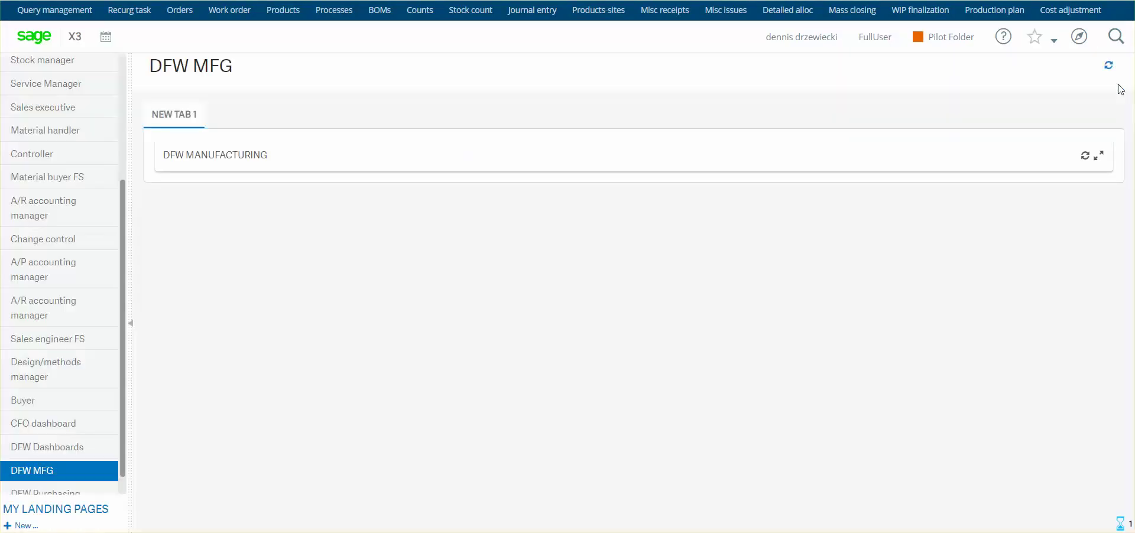
{"action": "left_click", "coordinate": [1069, 10]}
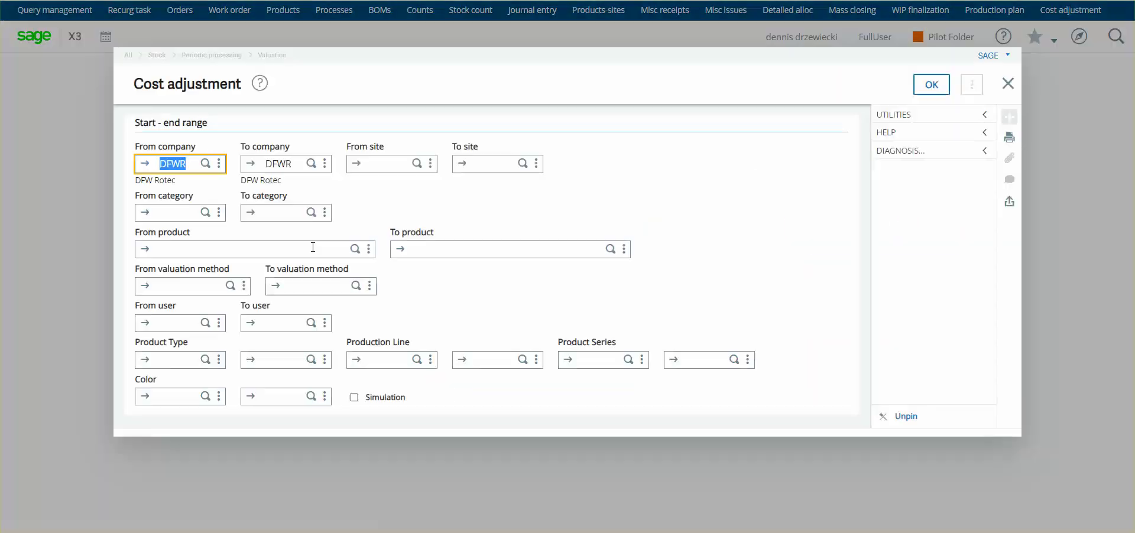
{"action": "left_click", "coordinate": [931, 84]}
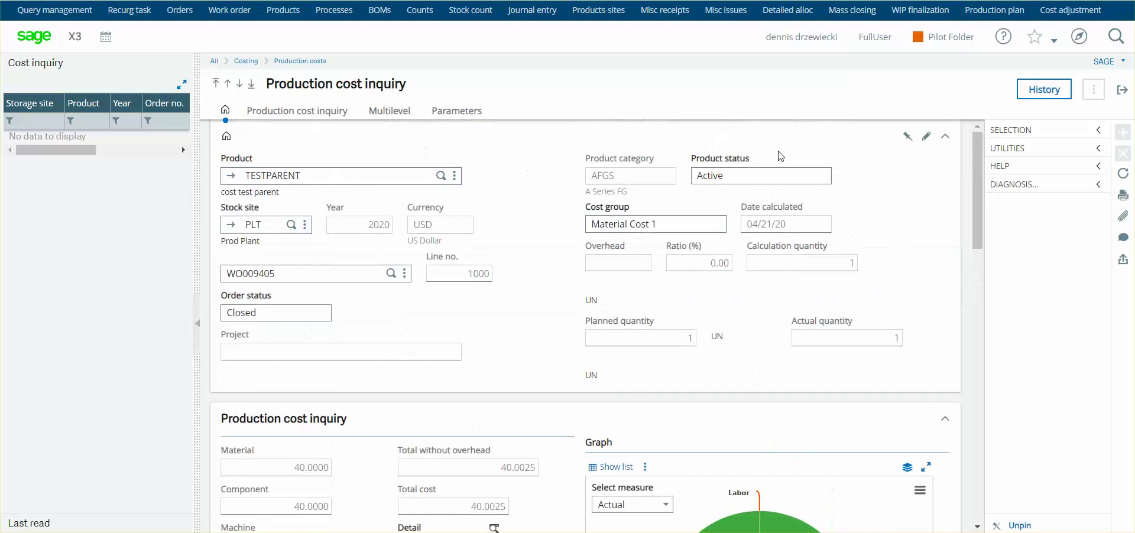
Step: Open closed work order WO009405 and look through its details
{"action": "left_click", "coordinate": [1121, 90]}
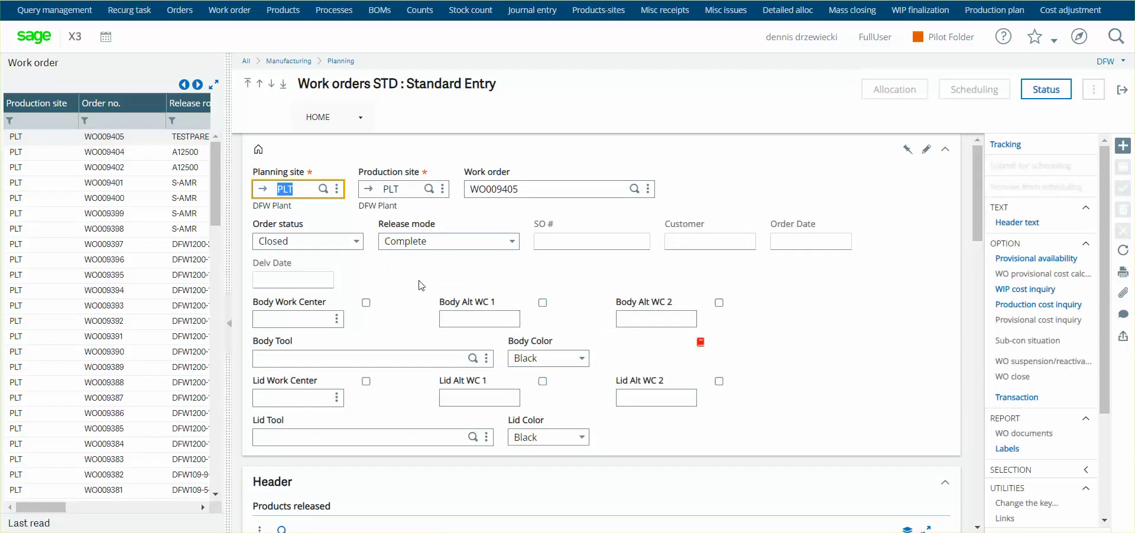
{"action": "scroll", "coordinate": [528, 290], "scroll_direction": "down", "scroll_amount": 5}
{"action": "scroll", "coordinate": [520, 283], "scroll_direction": "down", "scroll_amount": 5}
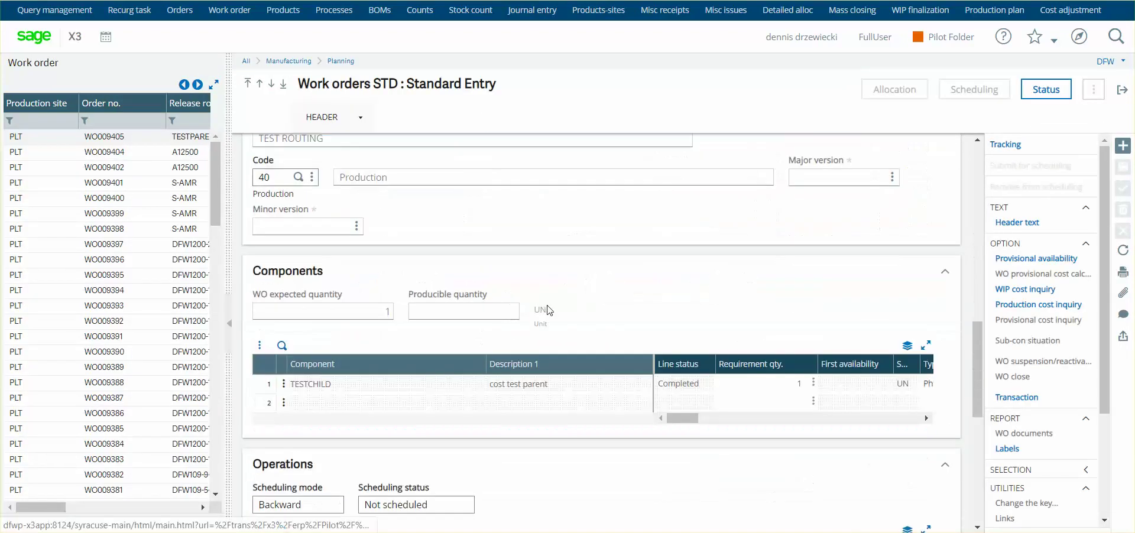
{"action": "scroll", "coordinate": [508, 278], "scroll_direction": "up", "scroll_amount": 10}
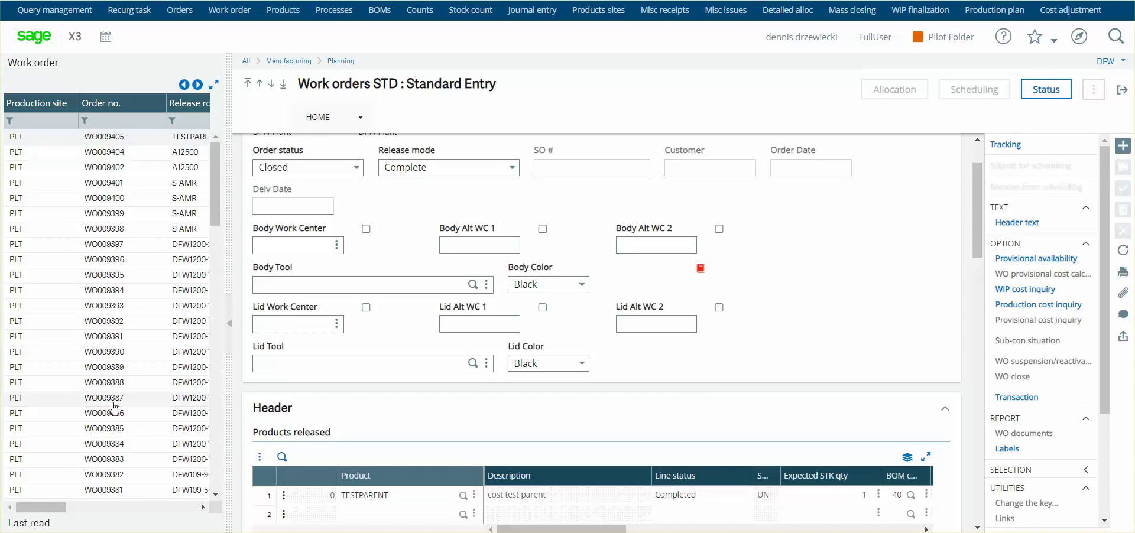
{"action": "left_click_drag", "start_coordinate": [51, 510], "coordinate": [125, 509]}
{"action": "scroll", "coordinate": [502, 201], "scroll_direction": "up", "scroll_amount": 2}
{"action": "scroll", "coordinate": [556, 268], "scroll_direction": "down", "scroll_amount": 15}
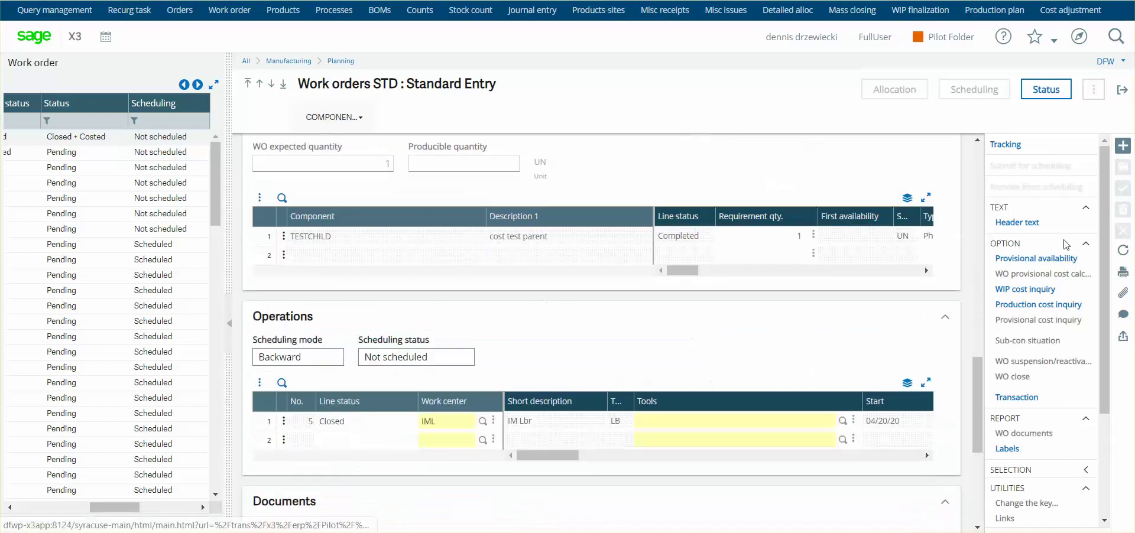
Step: Check its production cost inquiry now shows material 40.0000 and total cost 40.0025
{"action": "left_click", "coordinate": [1033, 305]}
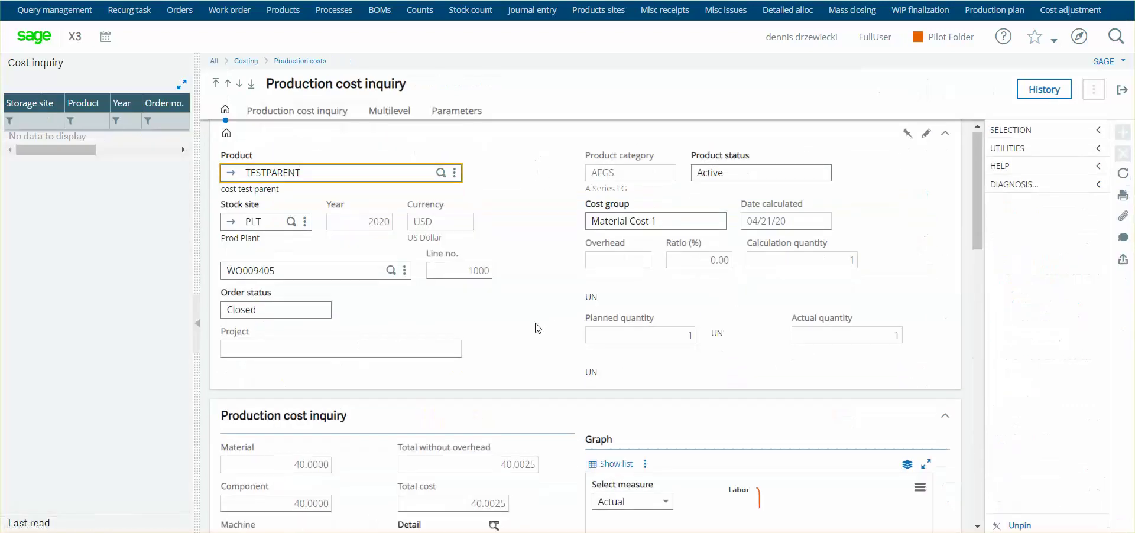
{"action": "scroll", "coordinate": [535, 313], "scroll_direction": "down", "scroll_amount": 8}
{"action": "scroll", "coordinate": [520, 308], "scroll_direction": "up", "scroll_amount": 5}
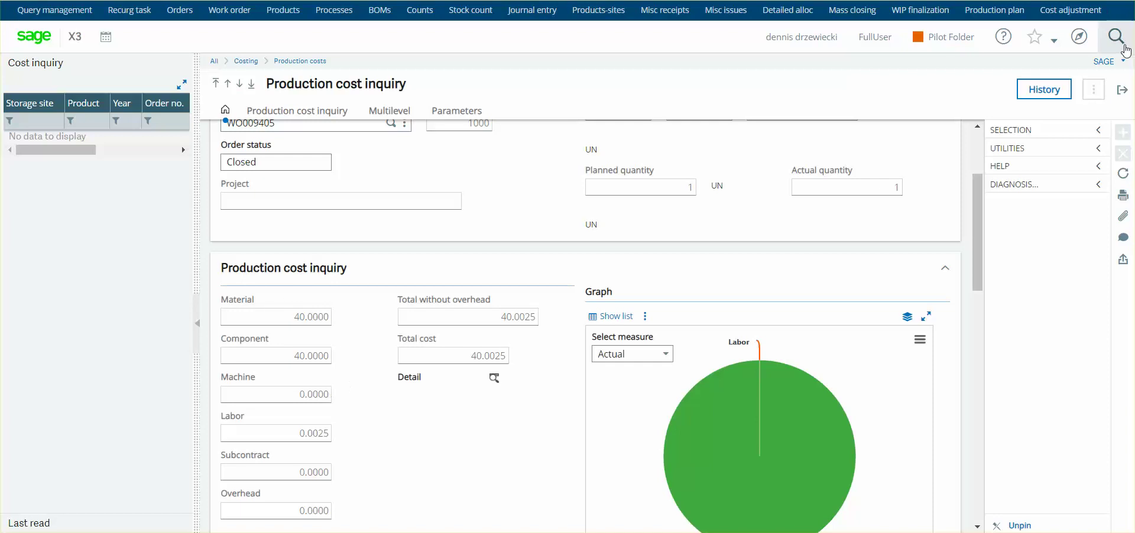
{"action": "left_click", "coordinate": [1118, 89]}
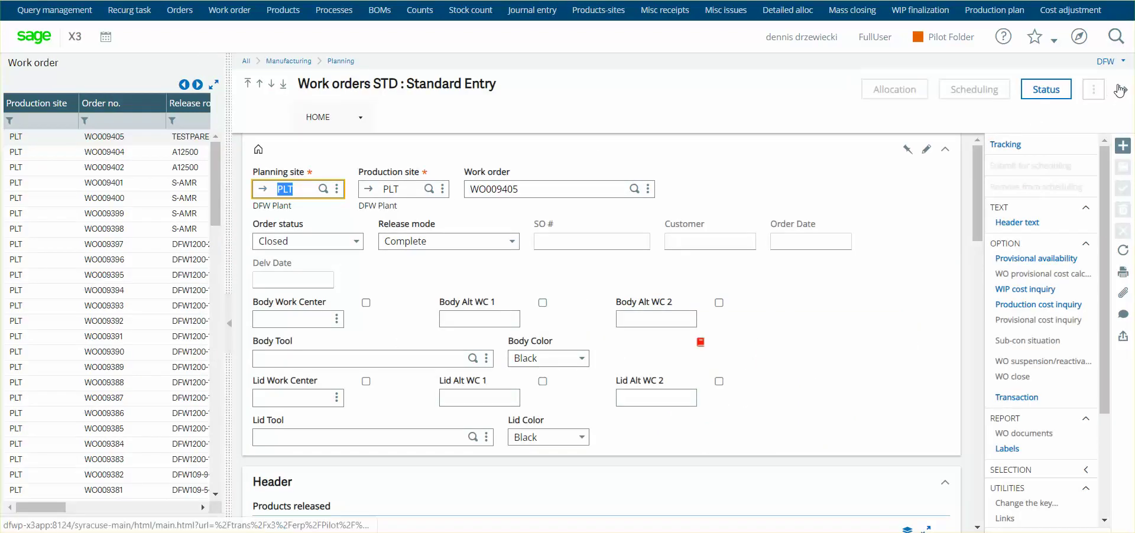
Step: Close the work order and open Costing > WIP posting
{"action": "left_click", "coordinate": [1119, 89]}
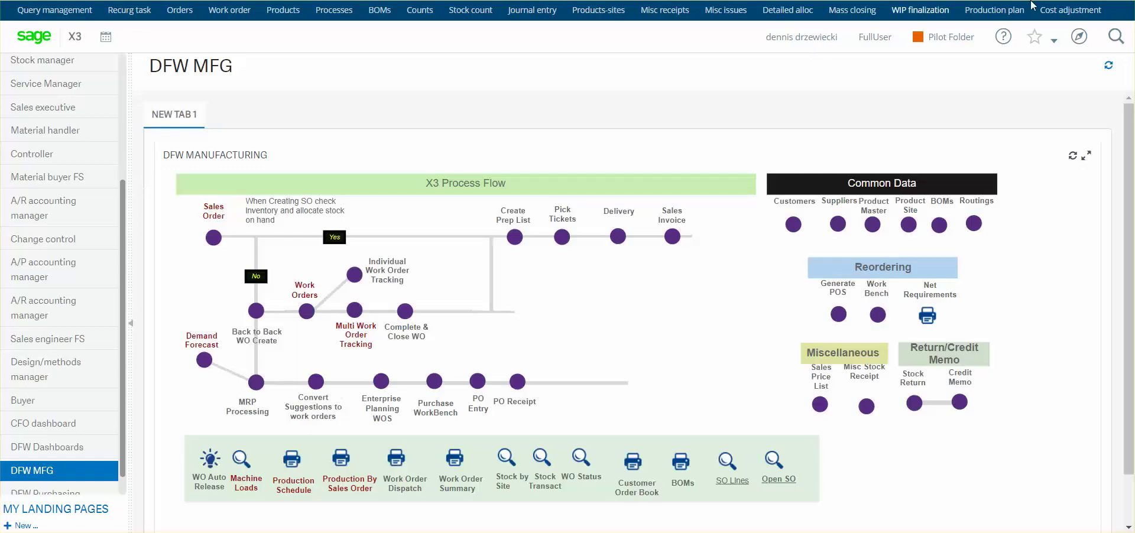
{"action": "left_click", "coordinate": [1079, 38]}
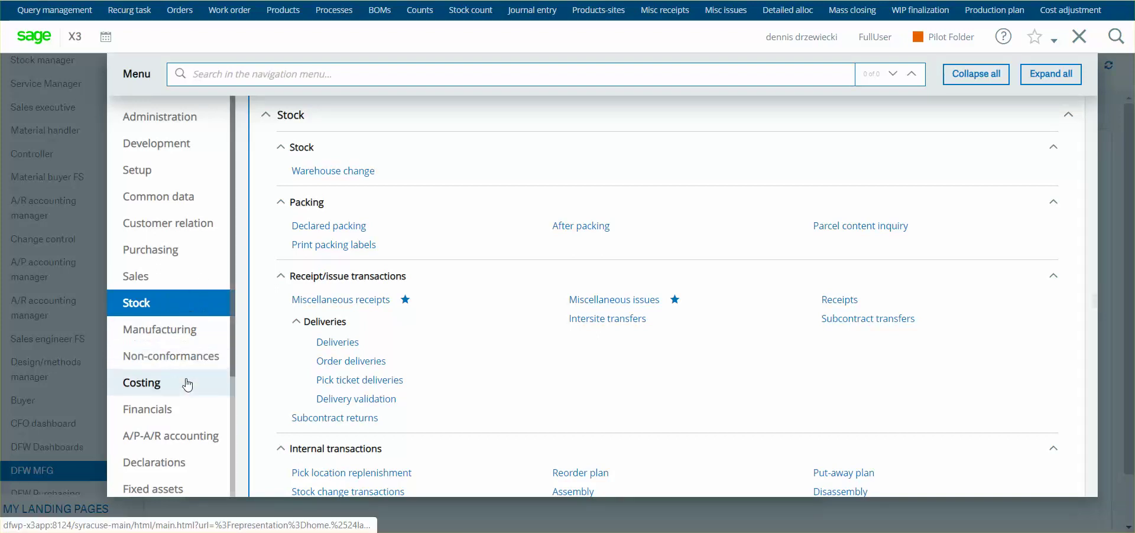
{"action": "scroll", "coordinate": [199, 450], "scroll_direction": "down", "scroll_amount": 3}
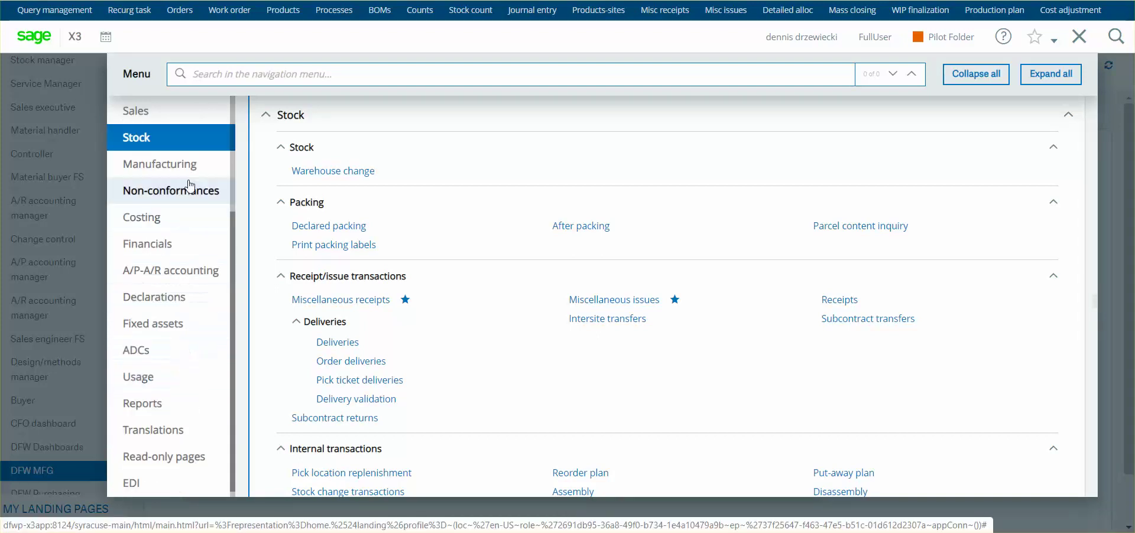
{"action": "left_click", "coordinate": [186, 223]}
{"action": "scroll", "coordinate": [618, 314], "scroll_direction": "down", "scroll_amount": 1}
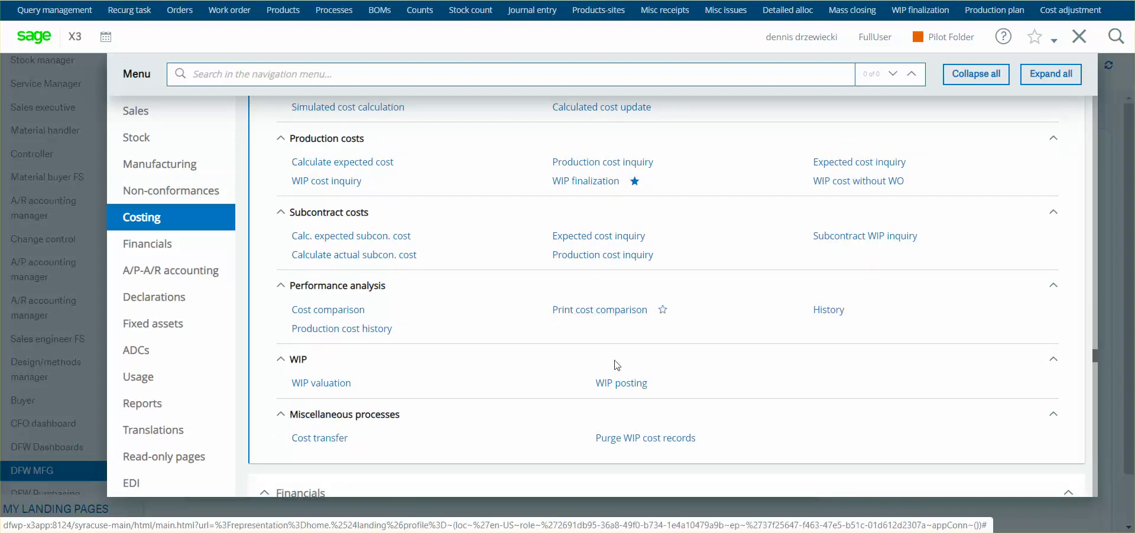
{"action": "left_click", "coordinate": [636, 390]}
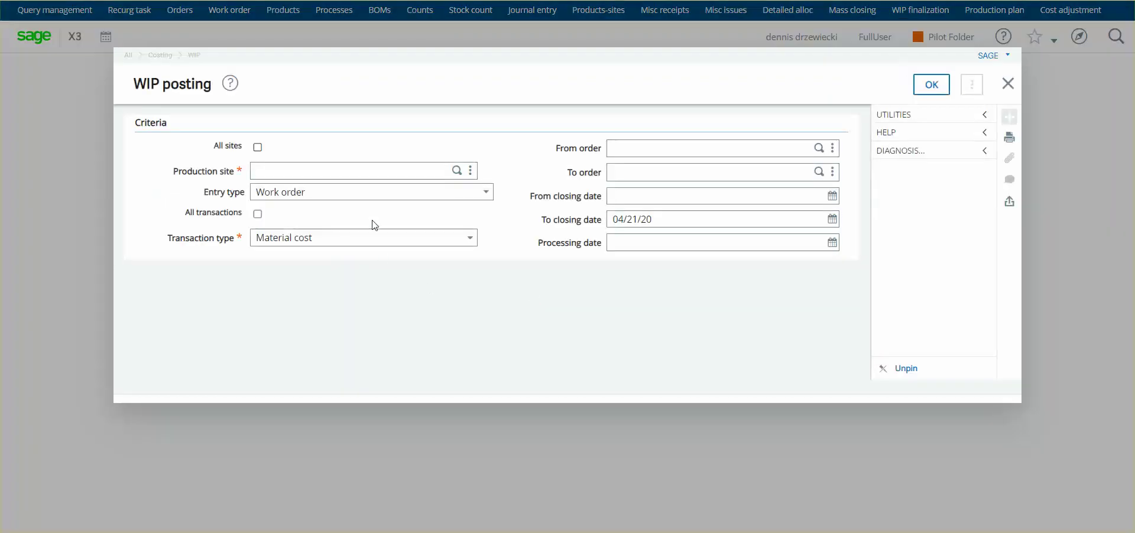
Step: Run WIP posting for production site PLT with all transactions included
{"action": "left_click", "coordinate": [257, 221]}
{"action": "left_click", "coordinate": [696, 188]}
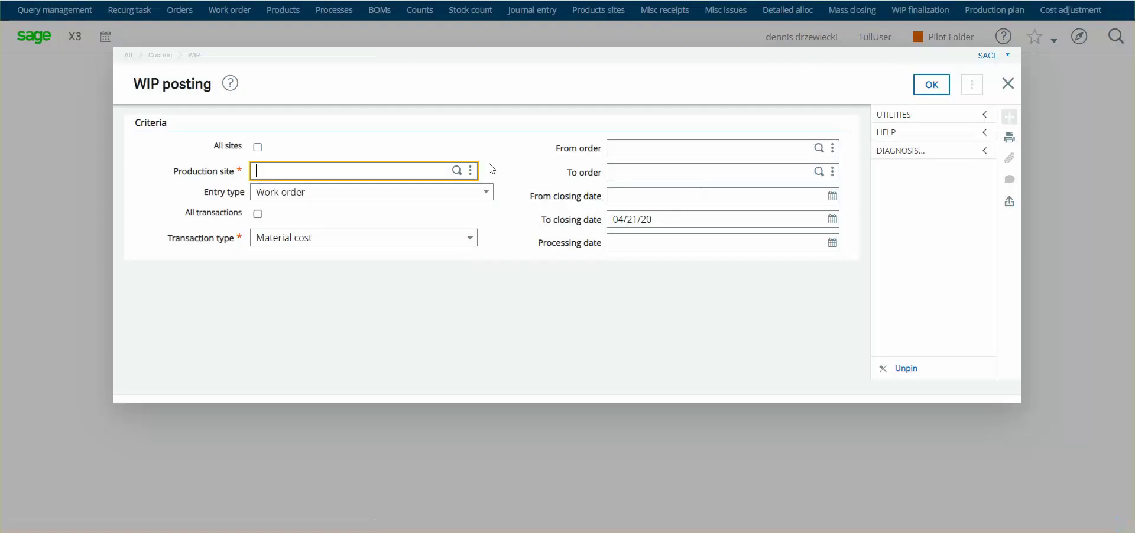
{"action": "type", "text": "plt"}
{"action": "key", "text": "Tab"}
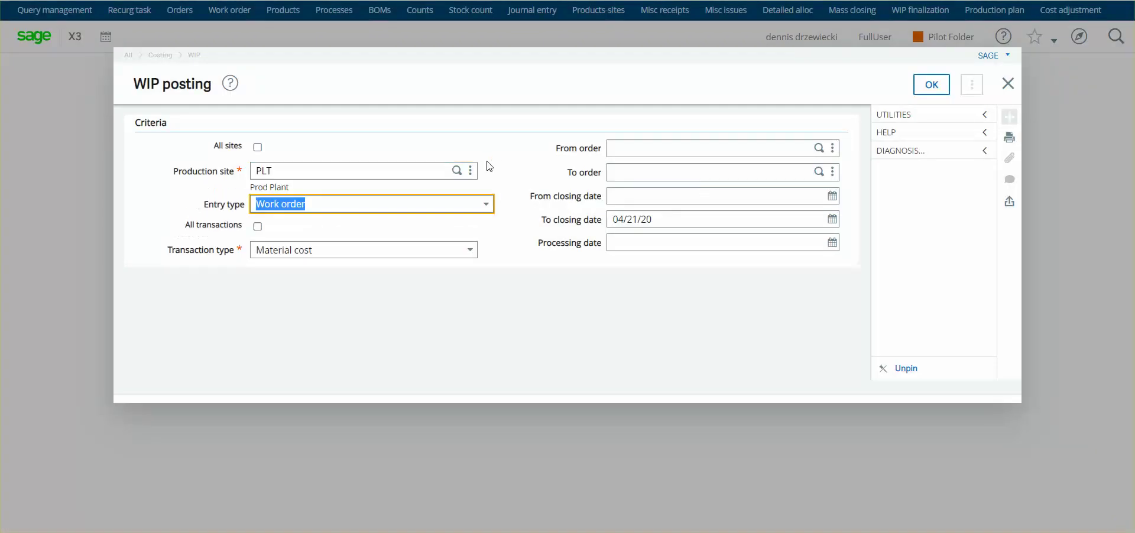
{"action": "left_click", "coordinate": [258, 227]}
{"action": "left_click", "coordinate": [931, 82]}
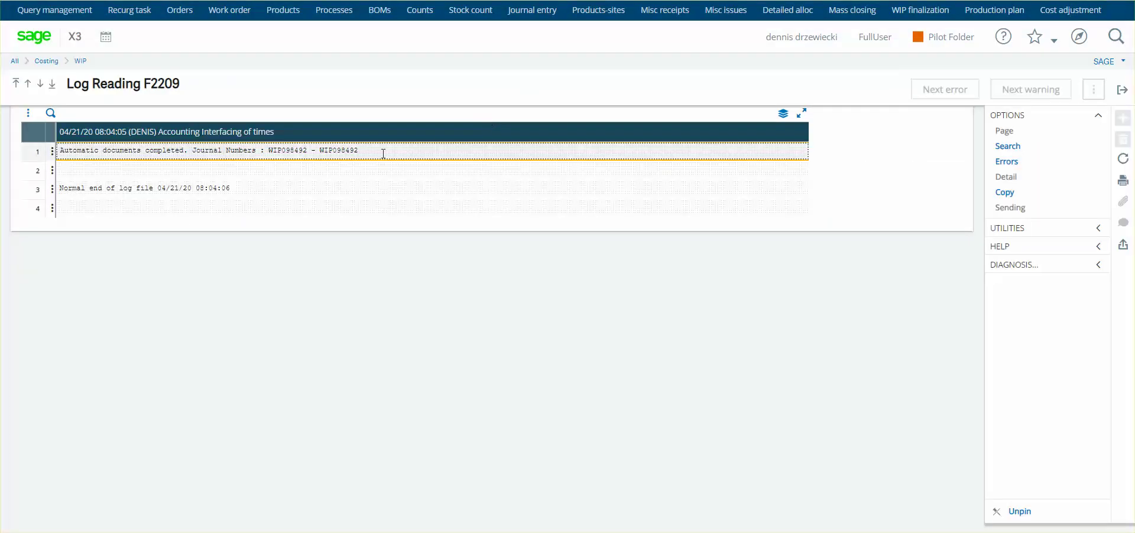
Step: Copy journal number WIP098492 from the log and return to the dashboard
{"action": "left_click_drag", "start_coordinate": [358, 150], "coordinate": [321, 151]}
{"action": "right_click", "coordinate": [325, 150]}
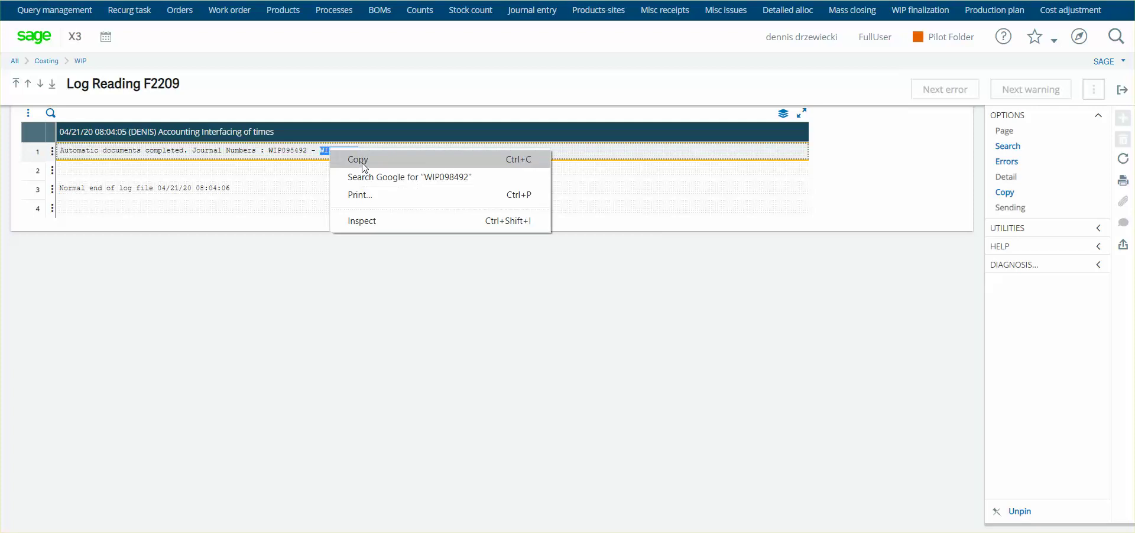
{"action": "left_click", "coordinate": [361, 159]}
{"action": "left_click", "coordinate": [1121, 89]}
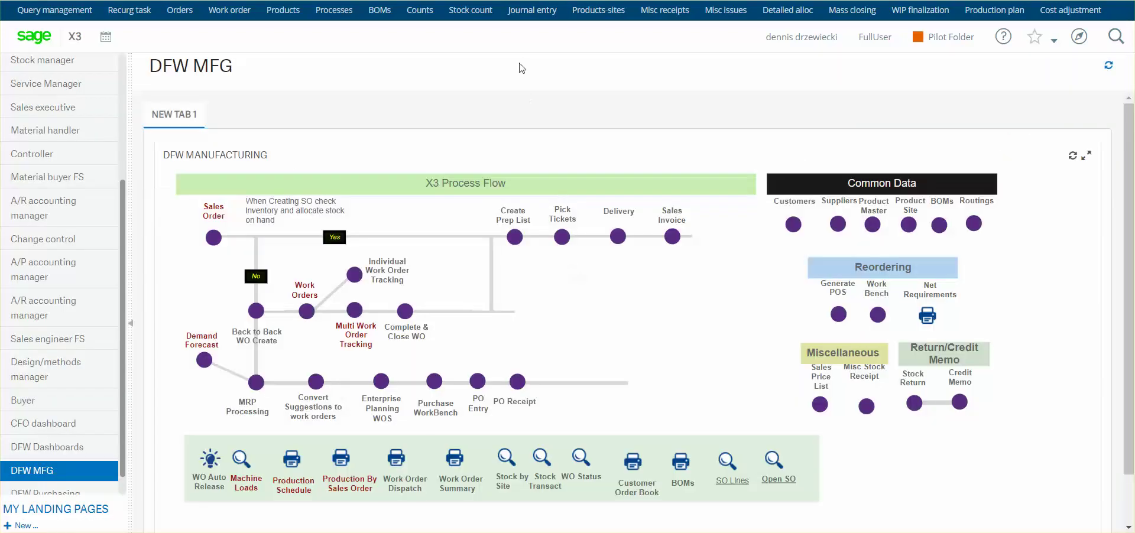
Step: Filter journal entries by the pasted number WIP098492 and open that entry
{"action": "left_click", "coordinate": [533, 14]}
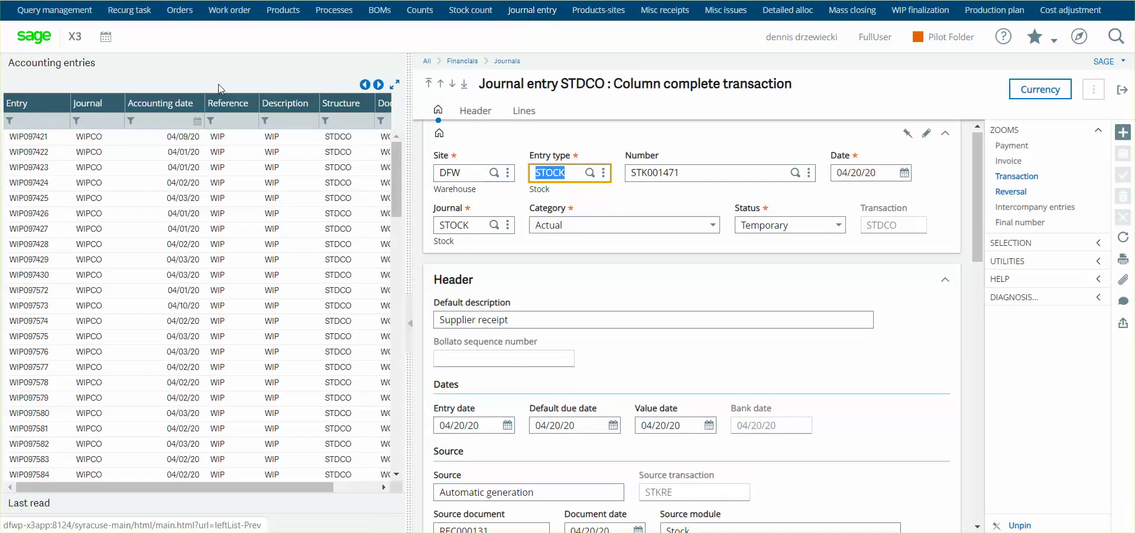
{"action": "left_click", "coordinate": [43, 121]}
{"action": "type", "text": "WIP09"}
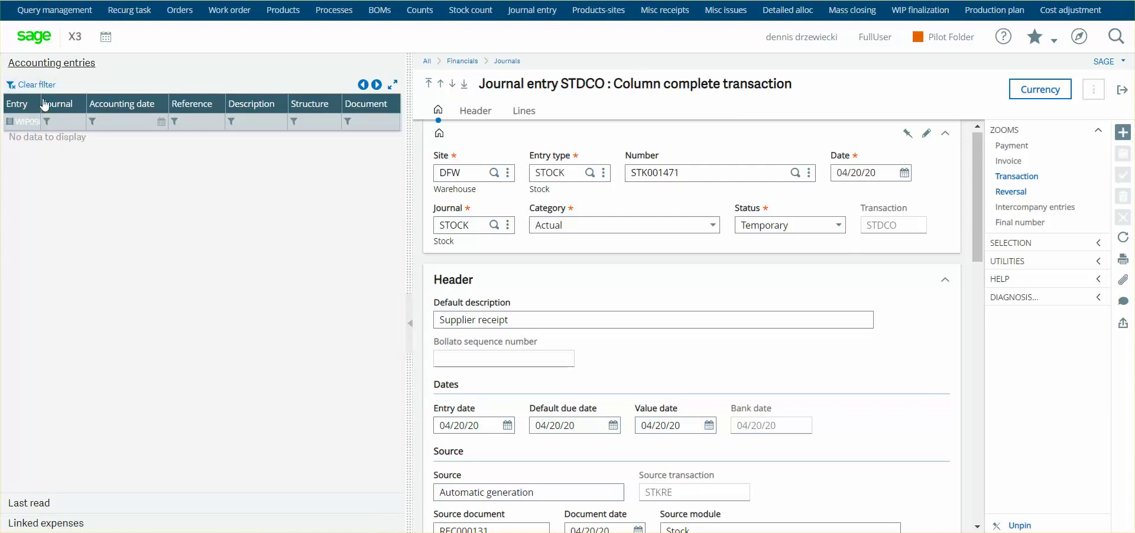
{"action": "left_click_drag", "start_coordinate": [39, 96], "coordinate": [80, 96]}
{"action": "left_click", "coordinate": [70, 122]}
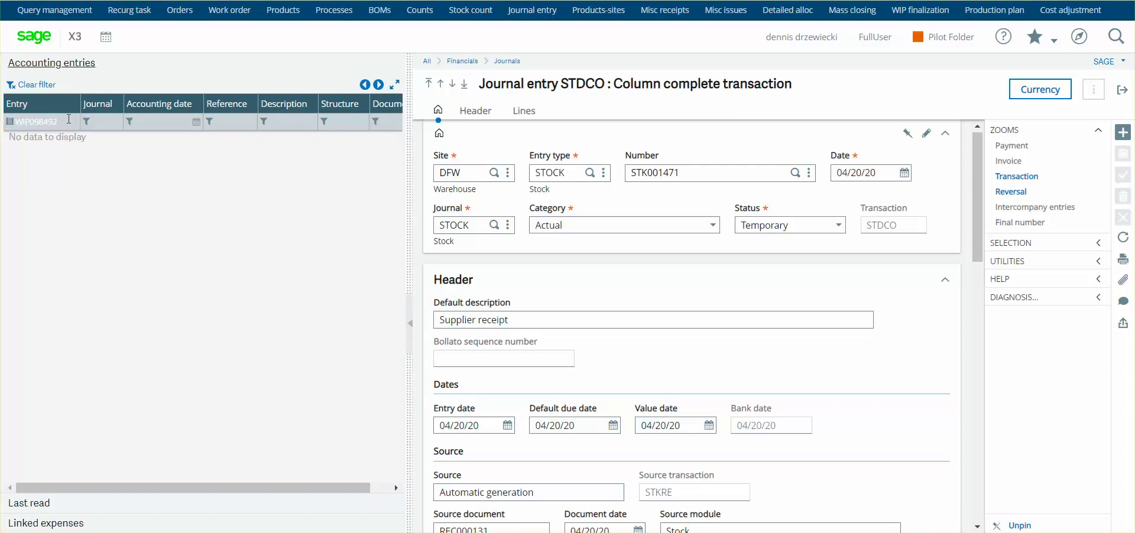
{"action": "left_click", "coordinate": [42, 86]}
{"action": "left_click", "coordinate": [52, 122]}
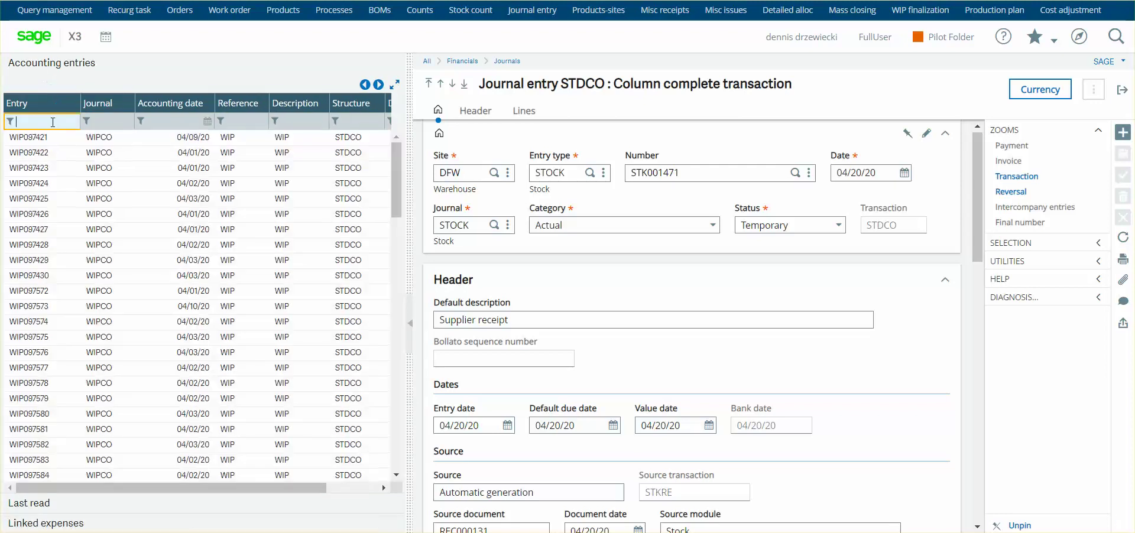
{"action": "key", "text": "ctrl+v"}
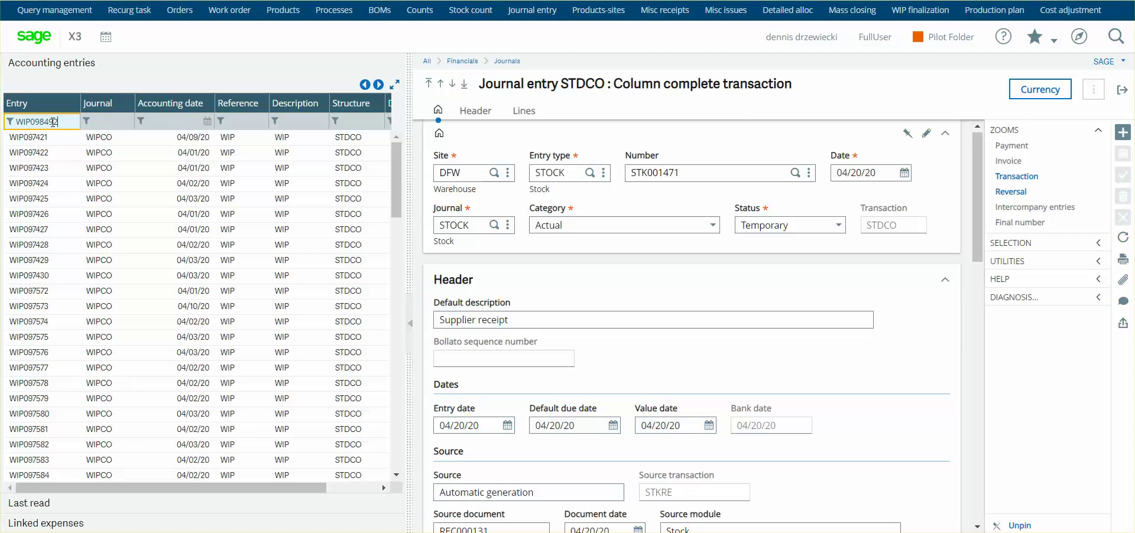
{"action": "left_click", "coordinate": [52, 137]}
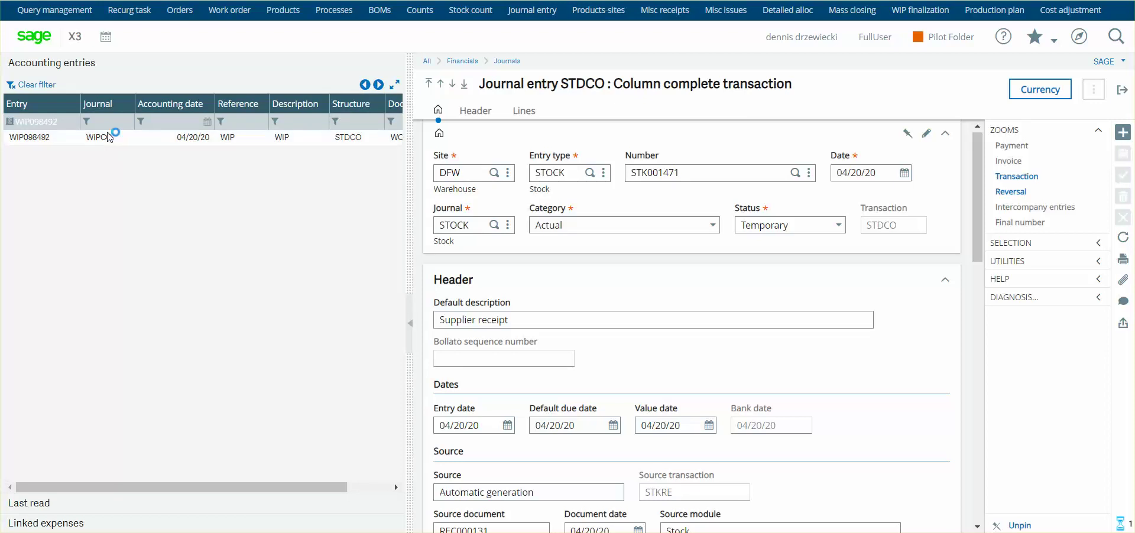
Step: Review its lines, balanced at 50.00 debit and credit, then close the entry
{"action": "scroll", "coordinate": [581, 258], "scroll_direction": "down", "scroll_amount": 2}
{"action": "scroll", "coordinate": [581, 258], "scroll_direction": "down", "scroll_amount": 10}
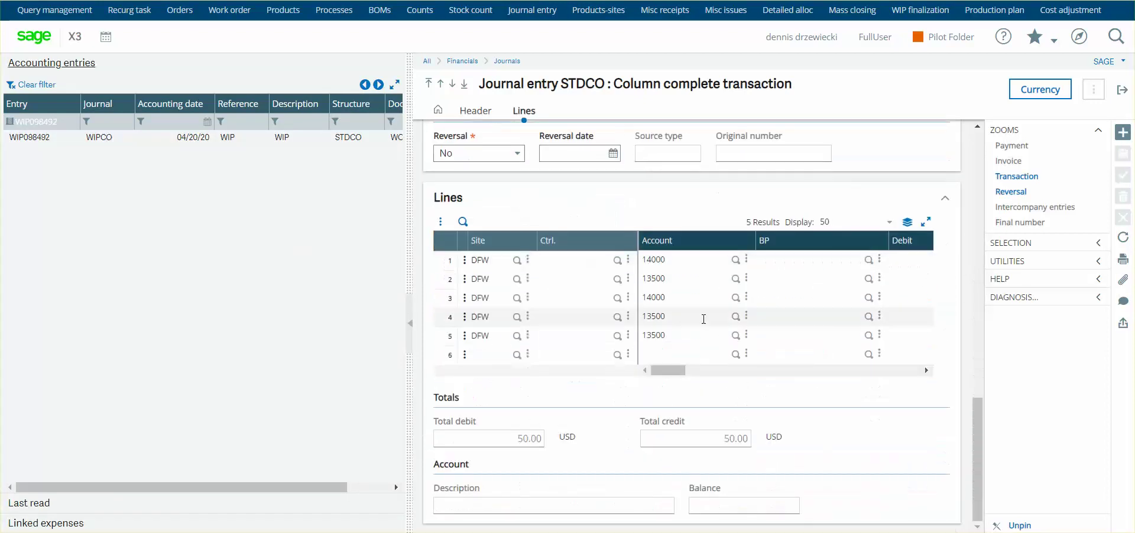
{"action": "left_click_drag", "start_coordinate": [663, 373], "coordinate": [693, 372]}
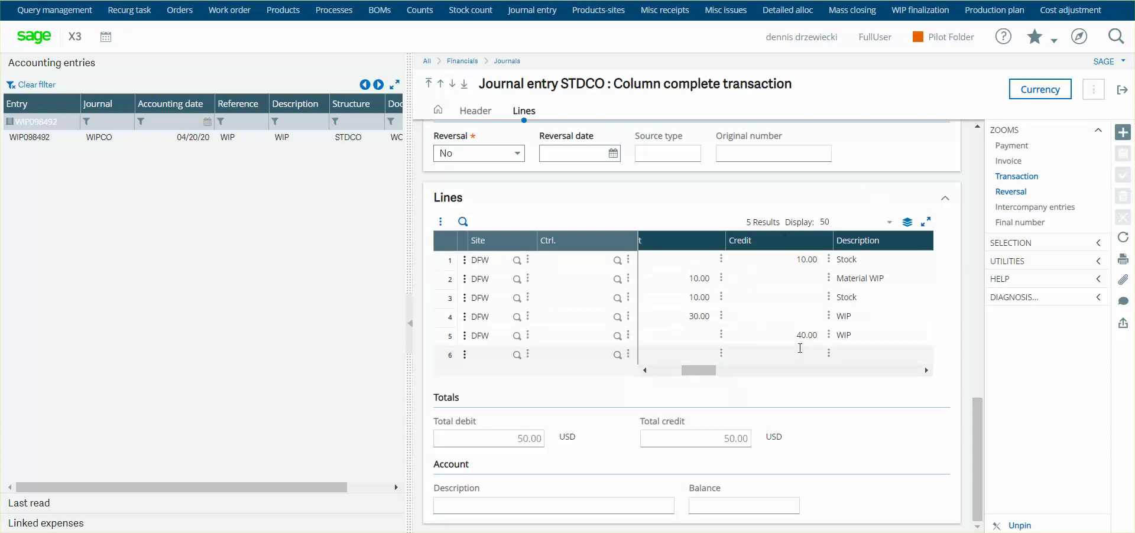
{"action": "left_click", "coordinate": [1121, 89]}
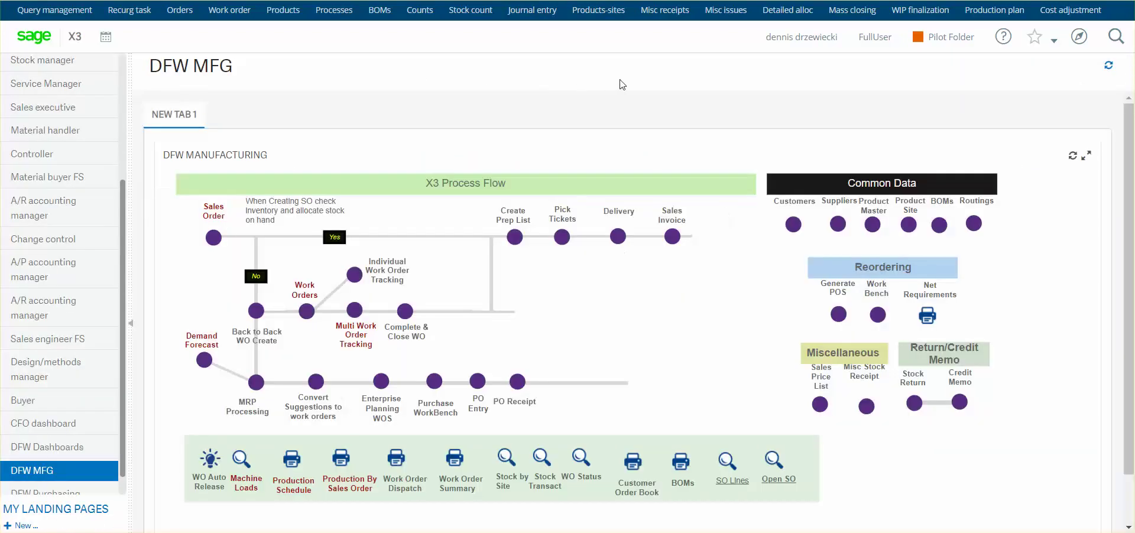